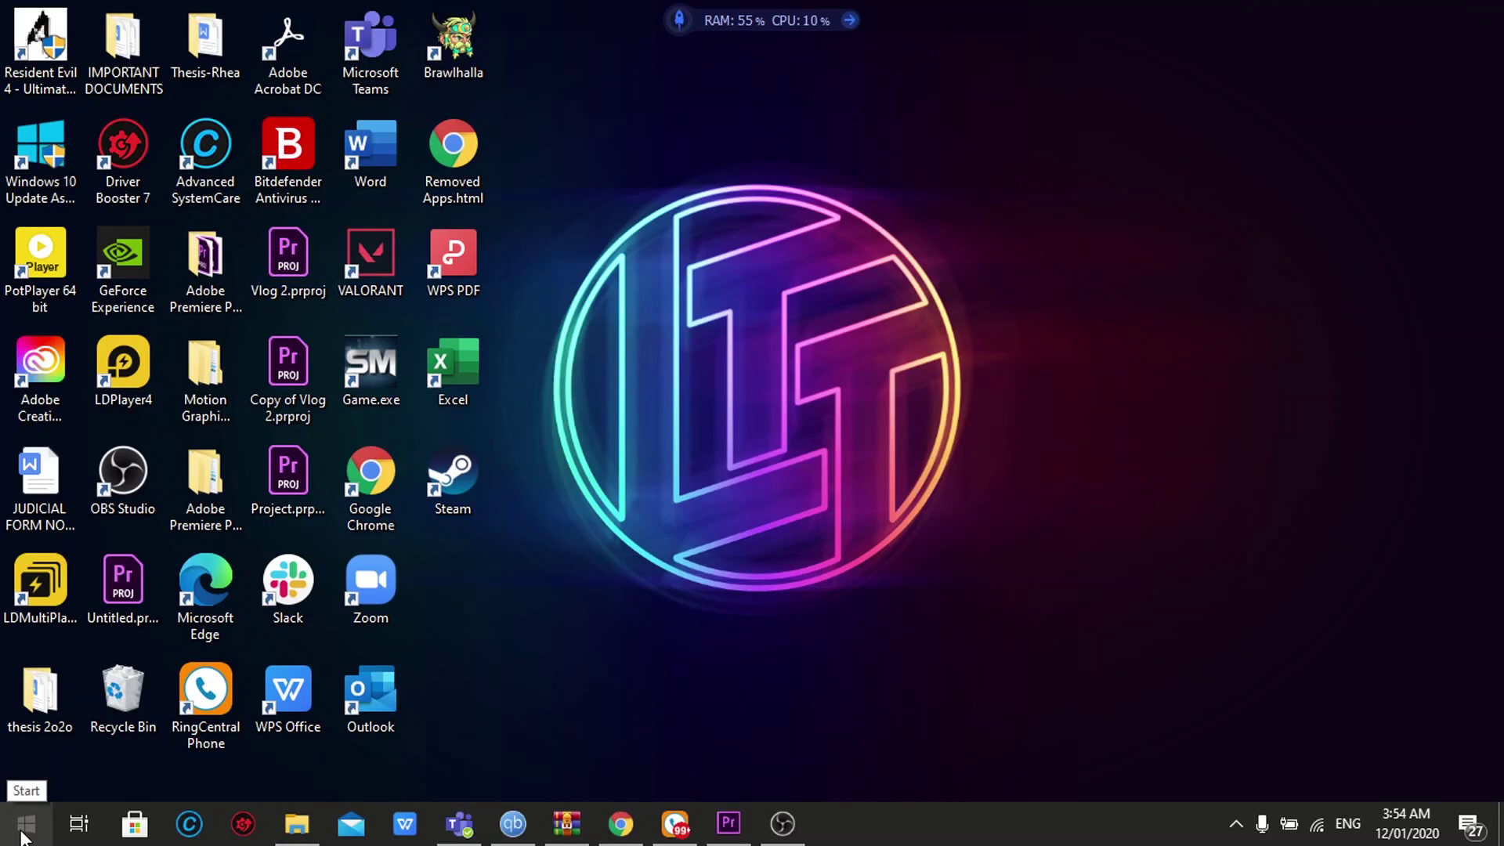
Open Privacy in Windows Settings and scroll its sidebar down toward App permissions.
click(24, 834)
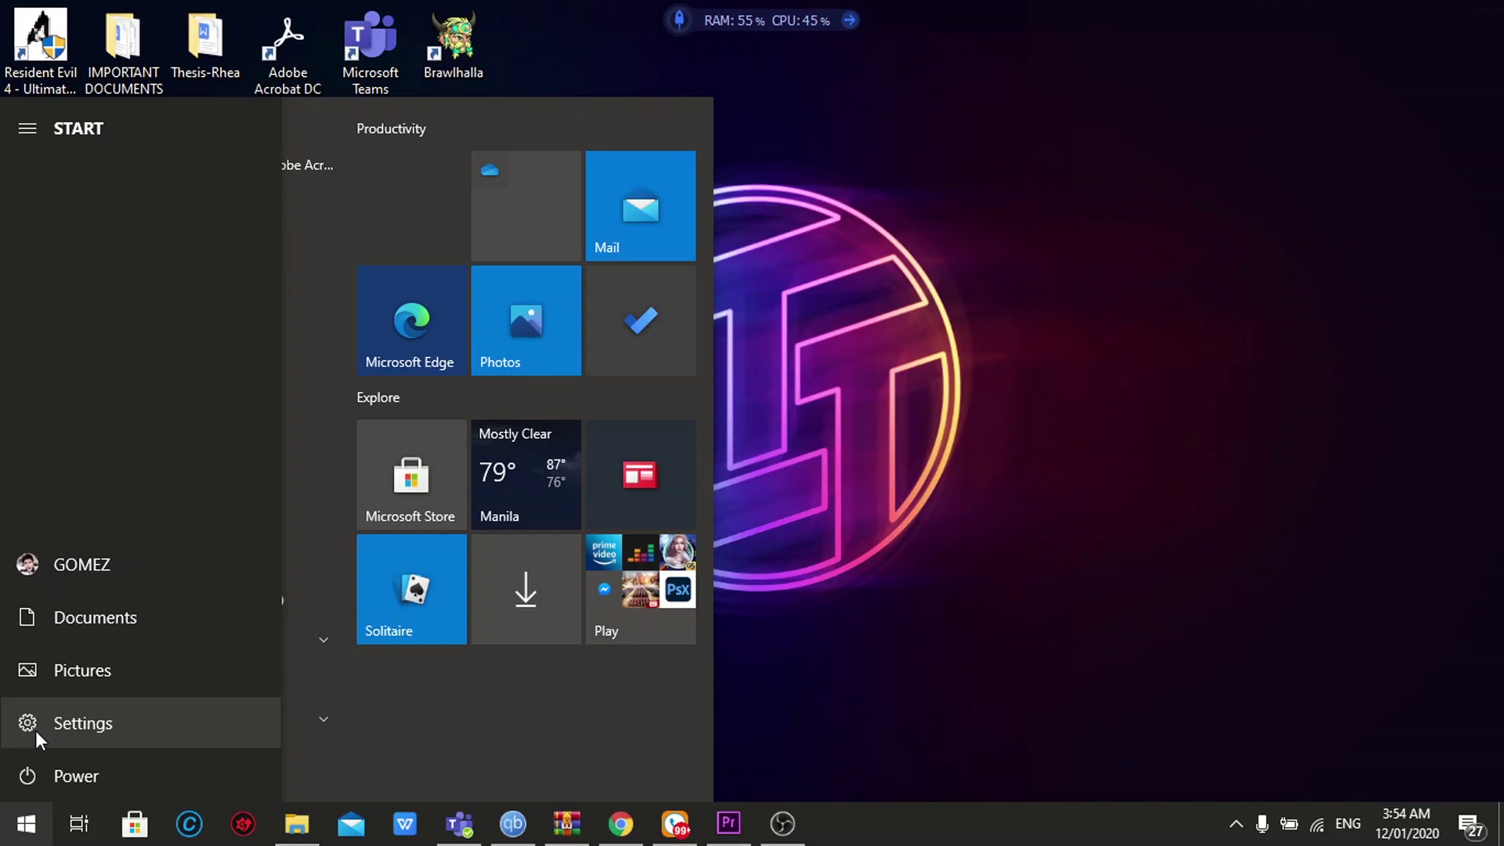
click(36, 730)
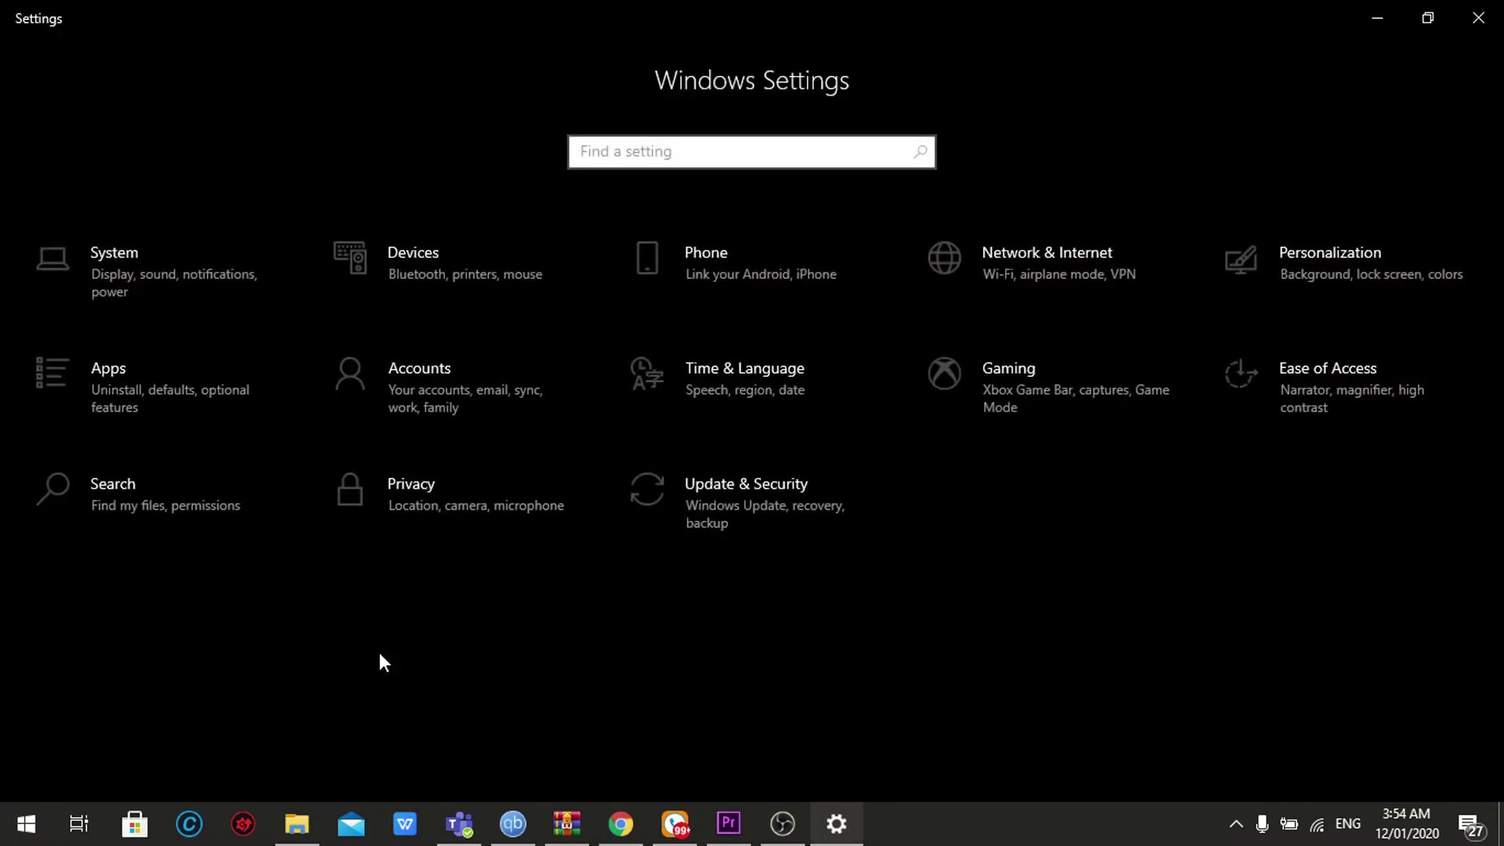
click(422, 493)
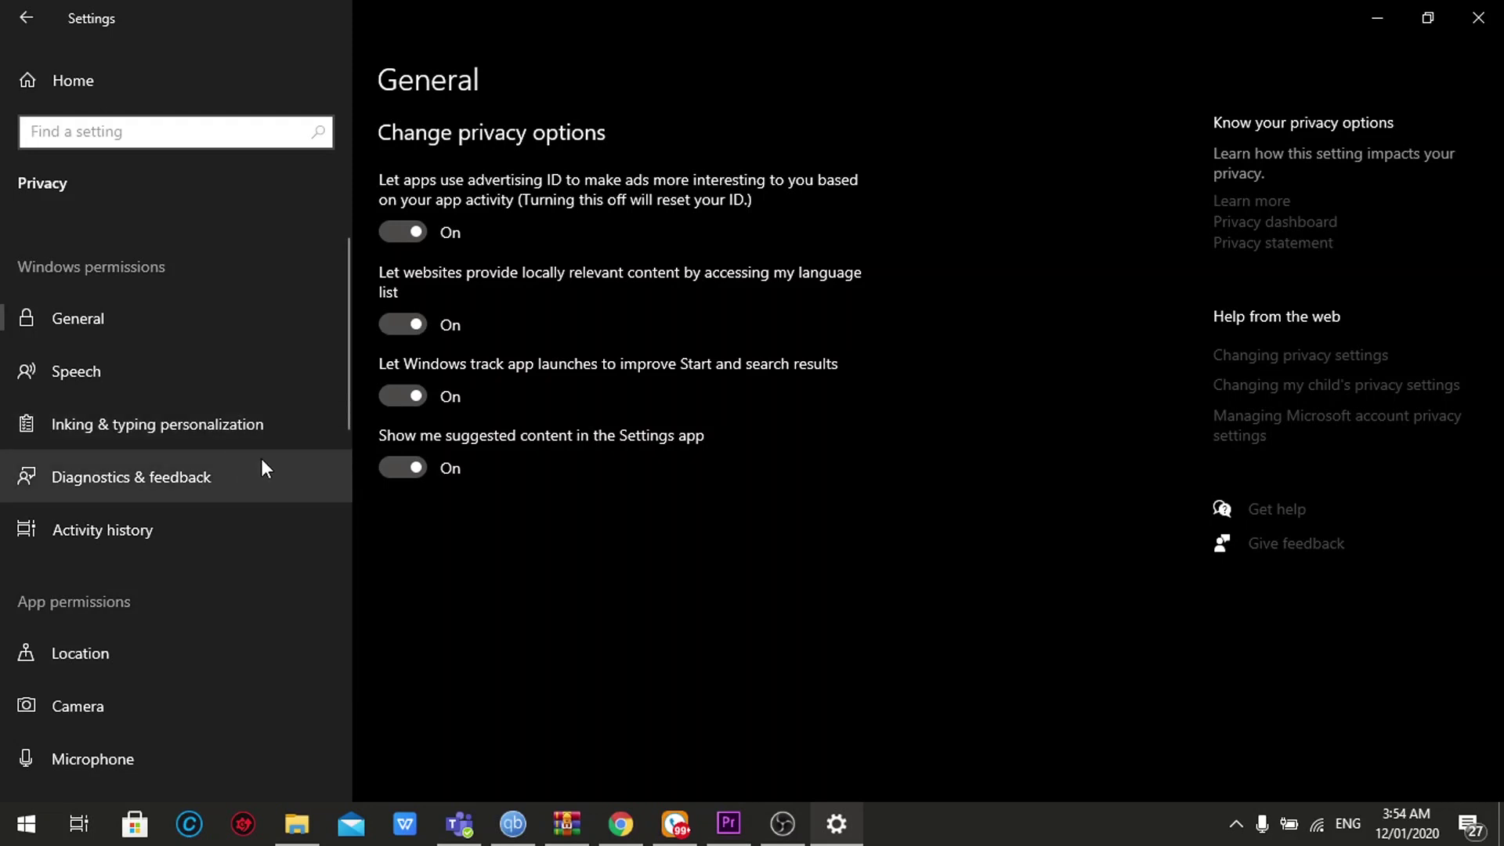
scroll(261, 465, down, 8)
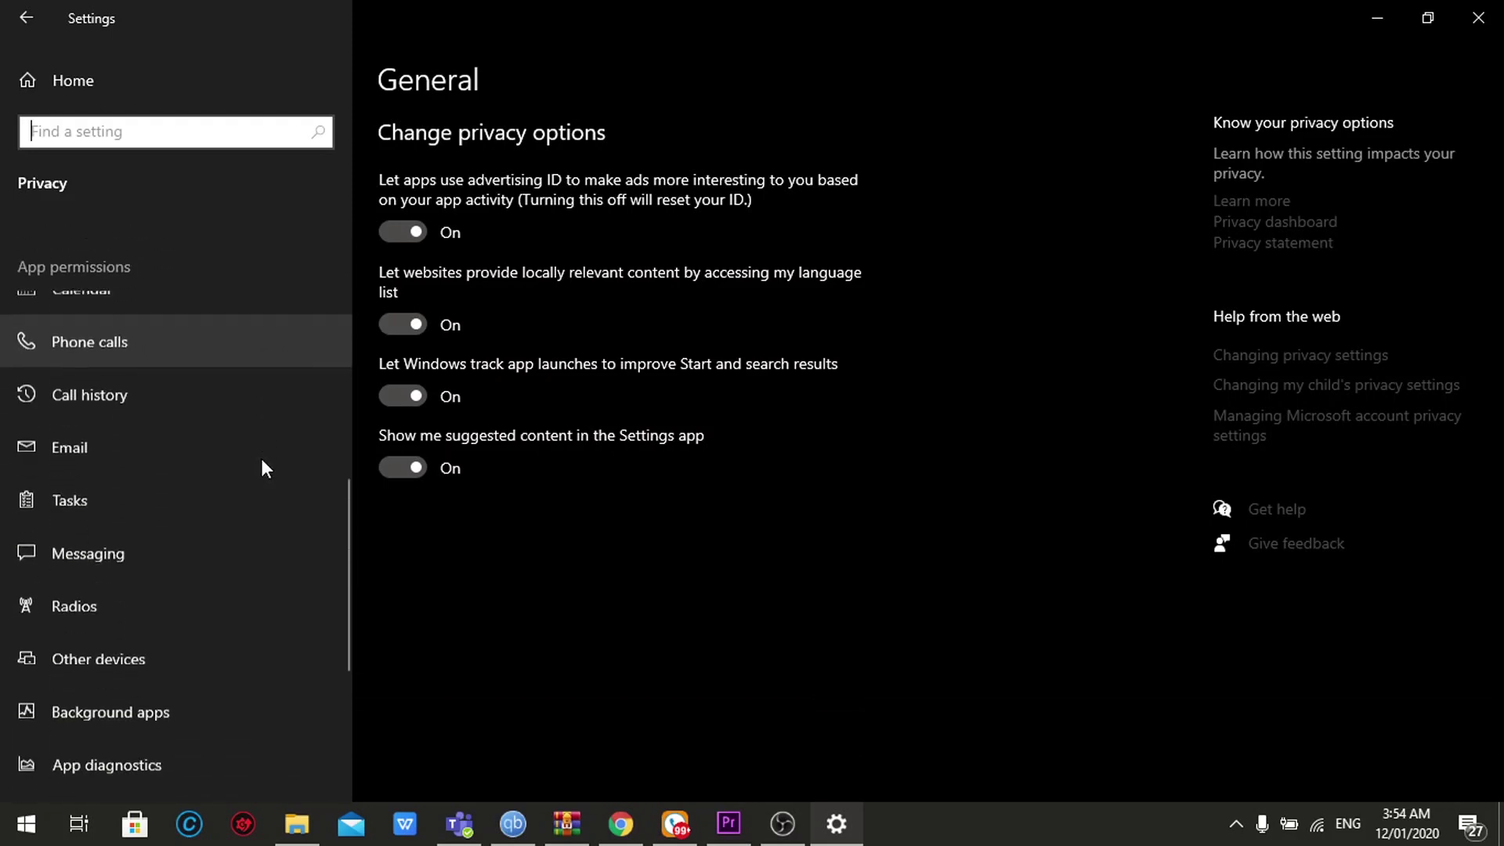
scroll(262, 467, down, 3)
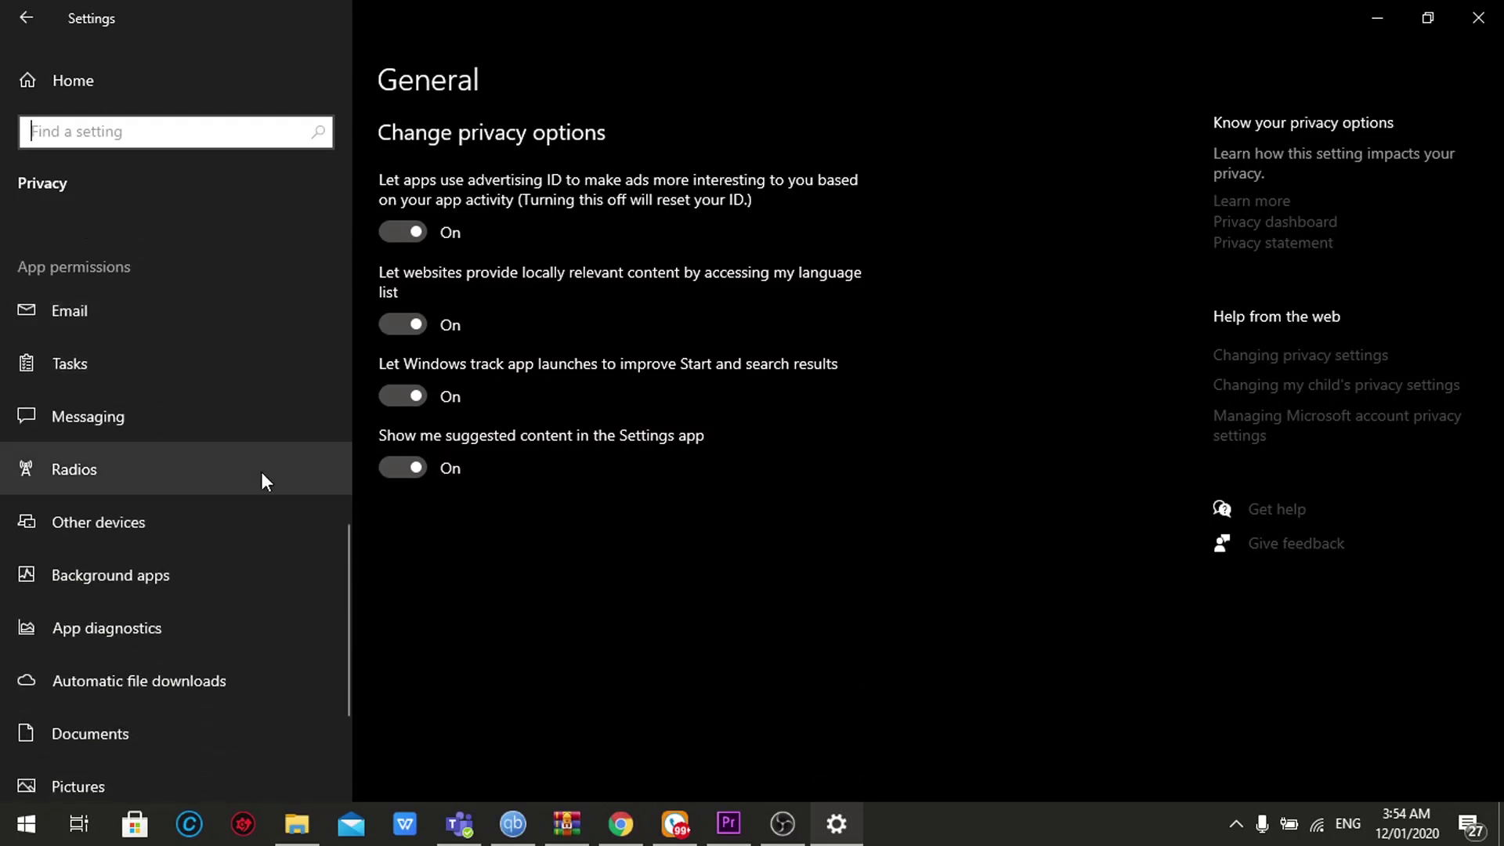
On the Background apps page, switch 'Let apps run in the background' to Off.
click(235, 575)
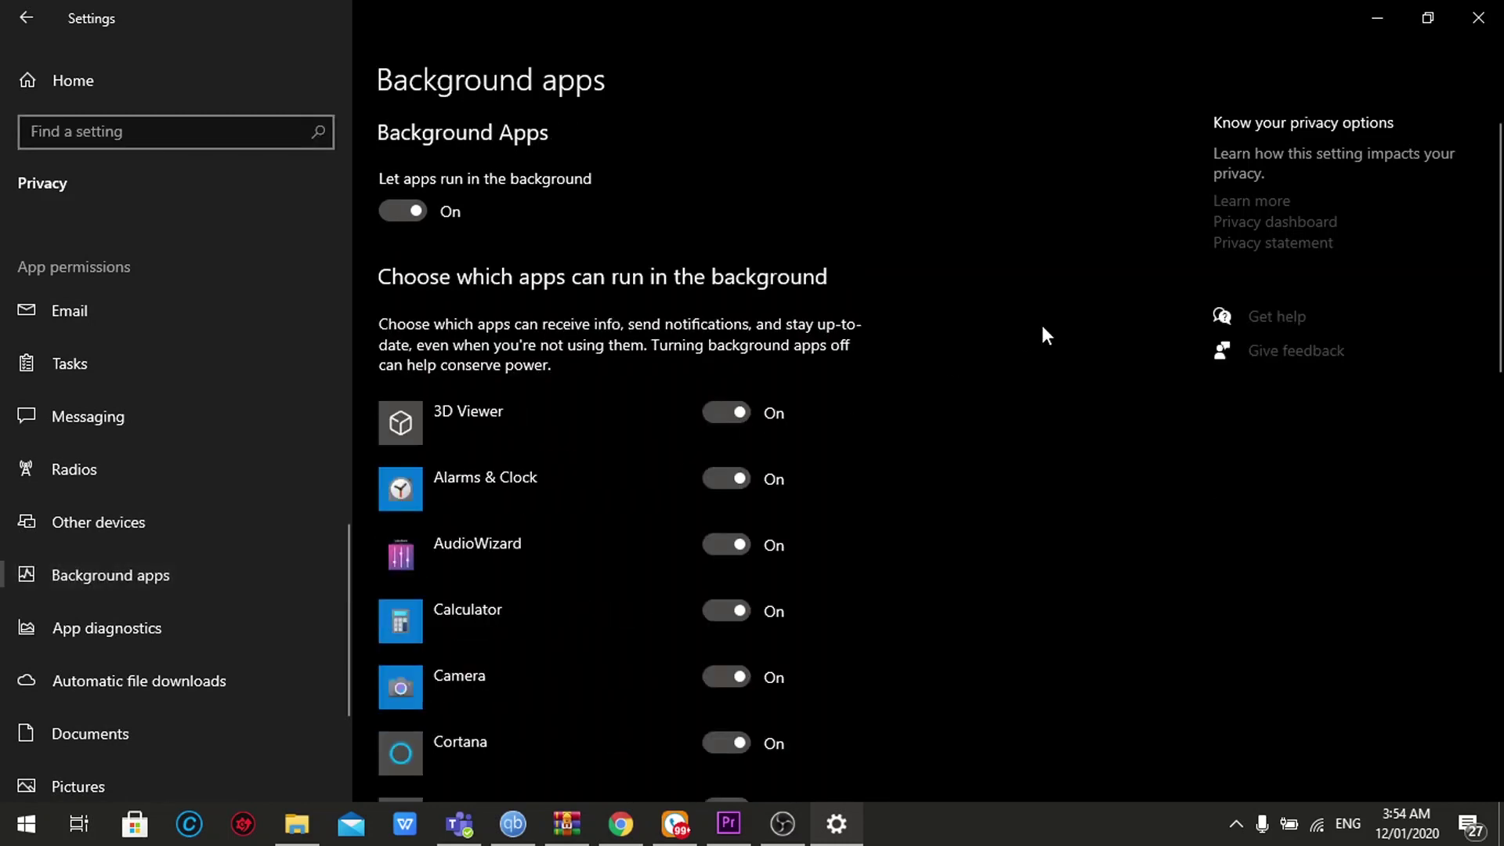
scroll(1040, 329, down, 12)
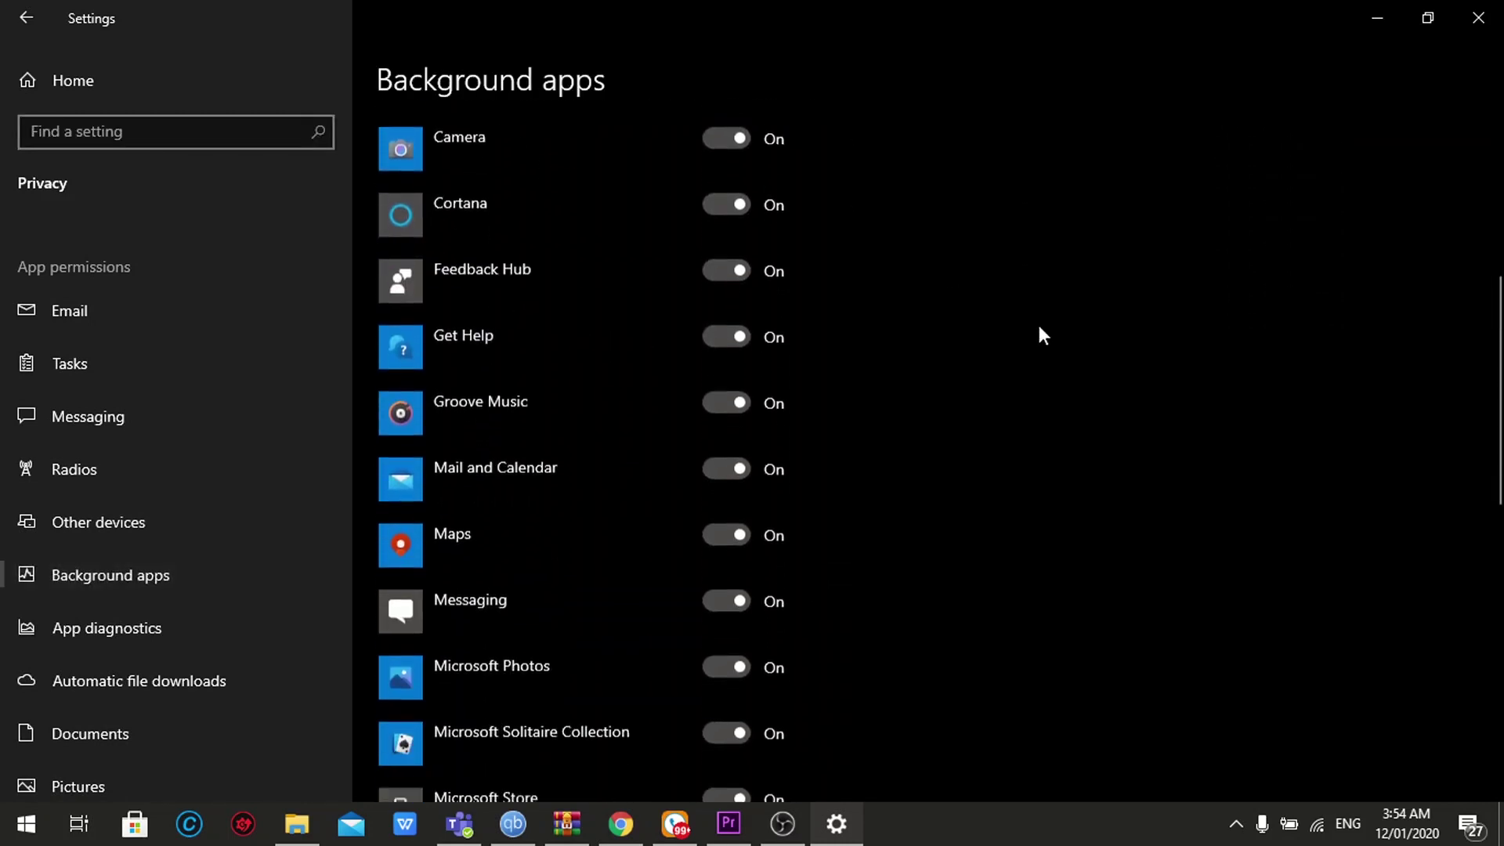
scroll(1038, 326, down, 4)
scroll(1039, 326, up, 15)
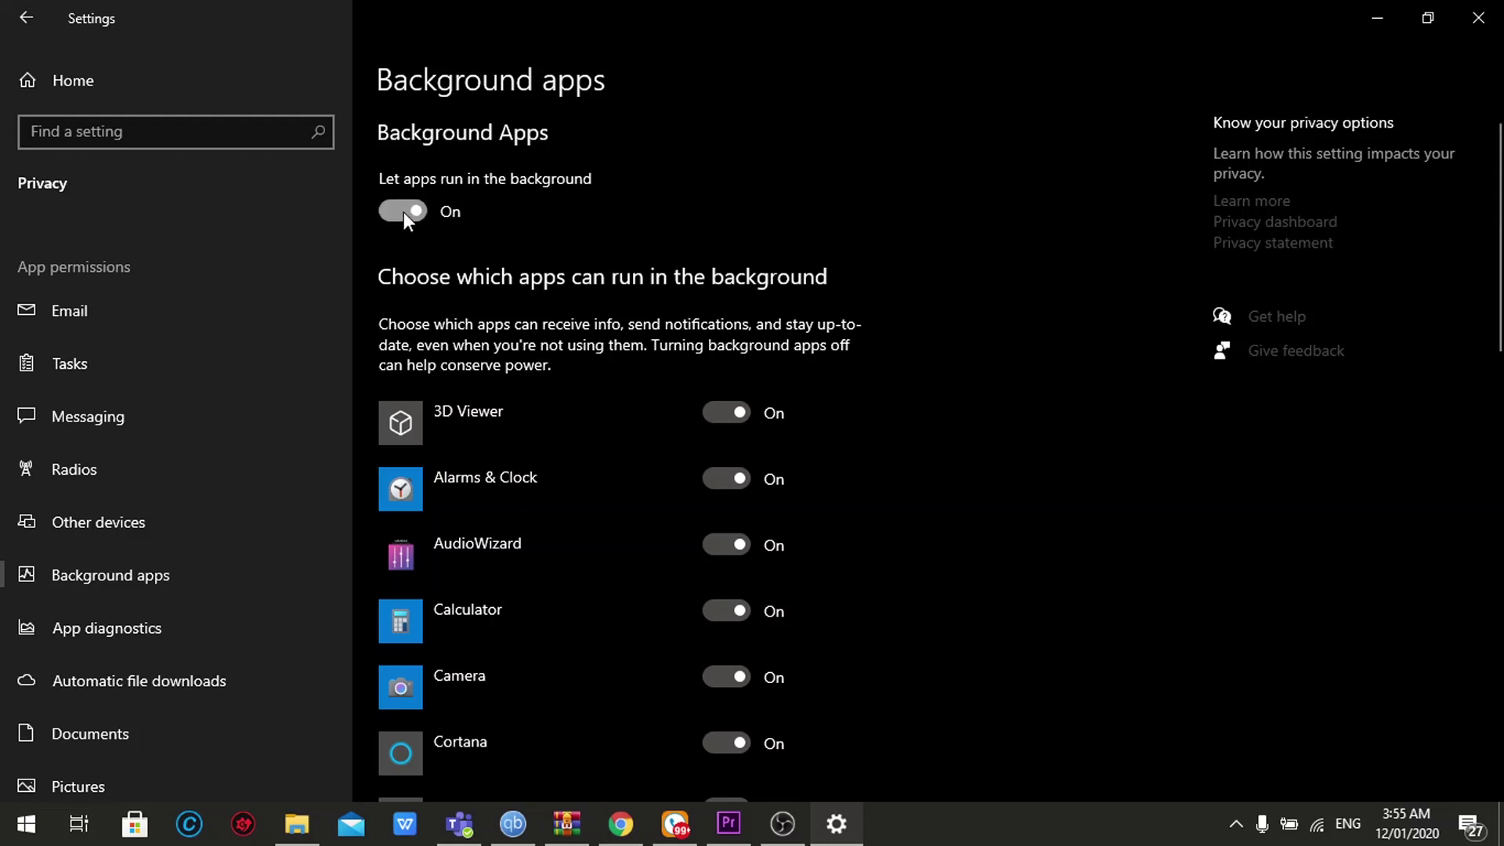
click(404, 213)
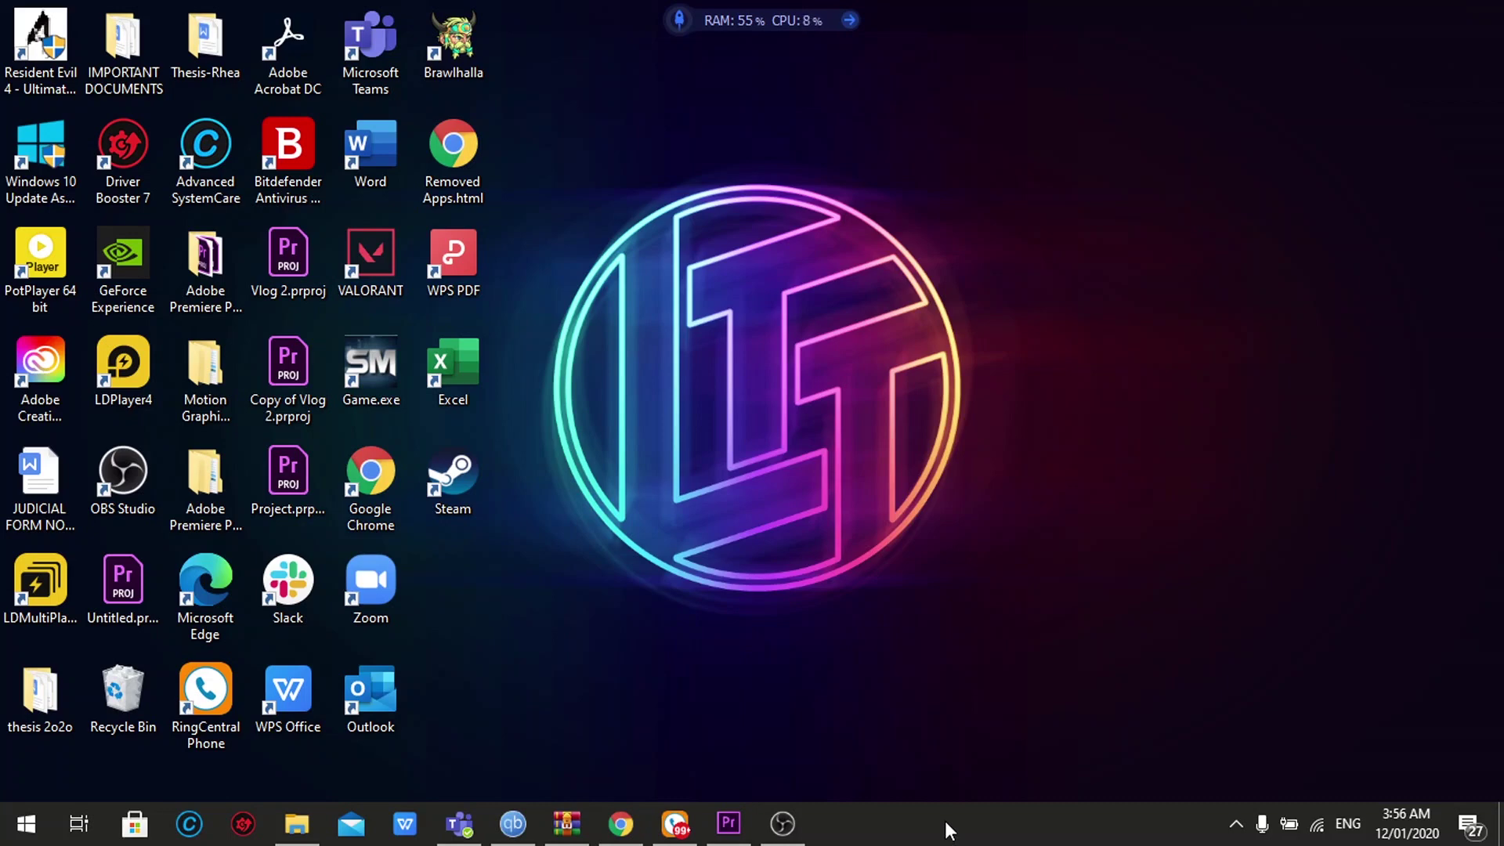
Show Task Manager's Startup tab from the taskbar, leaving AcroTray enabled and selecting CCXProcess.exe.
right_click(945, 821)
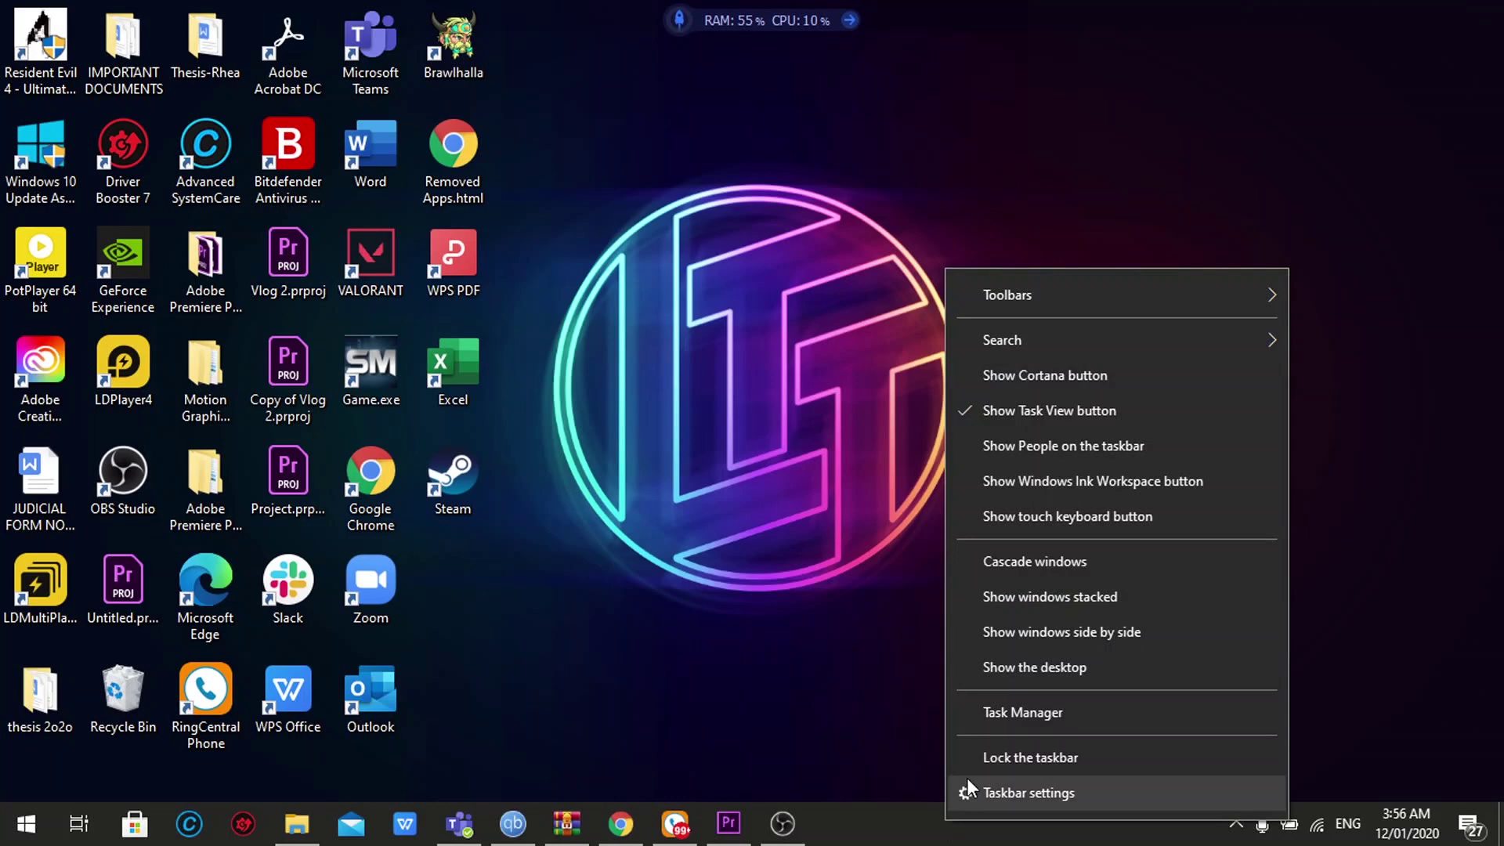
click(996, 714)
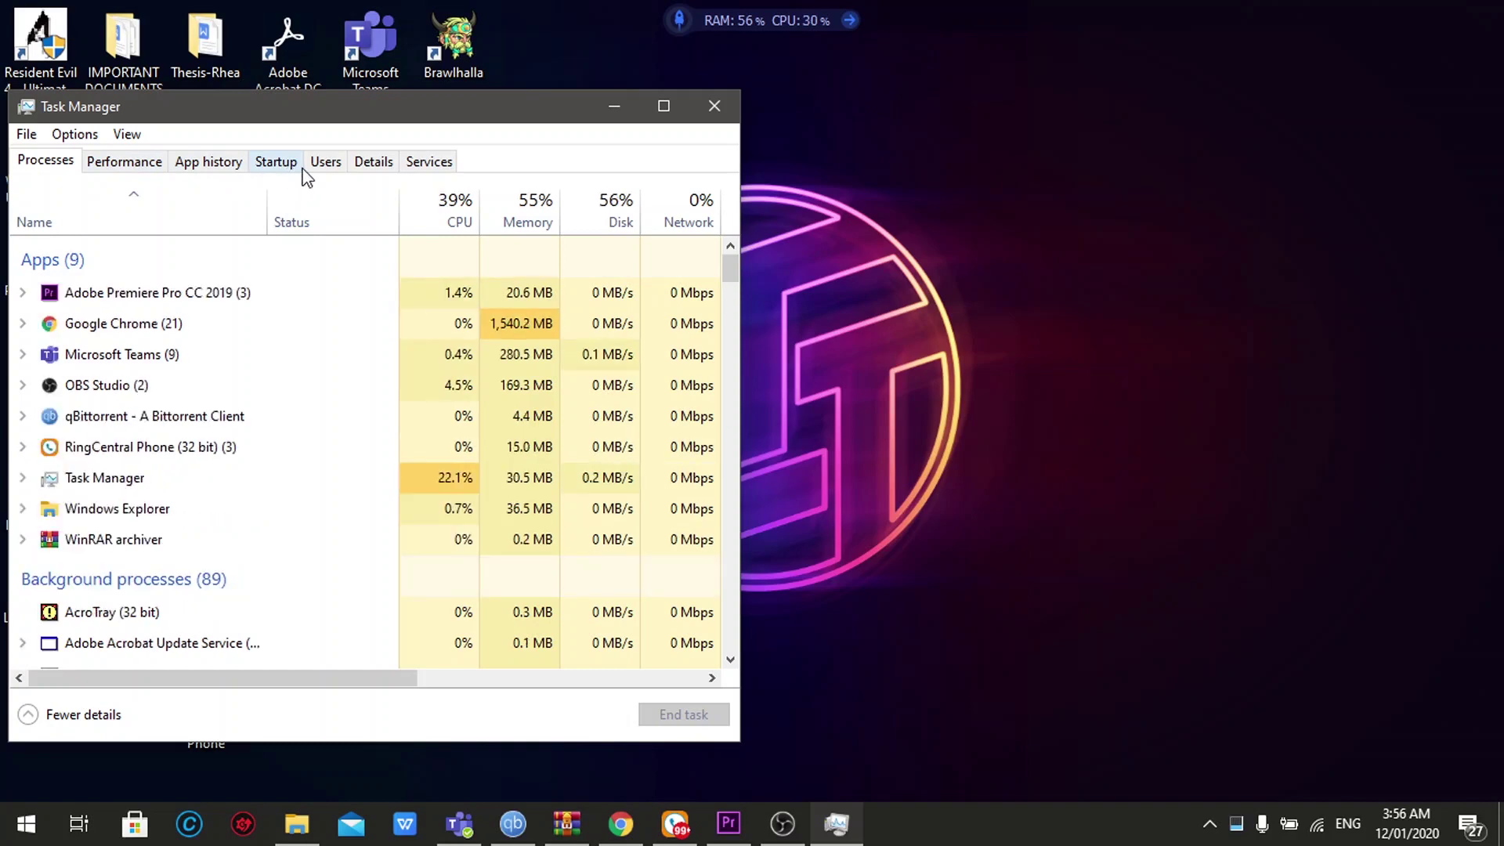
click(274, 162)
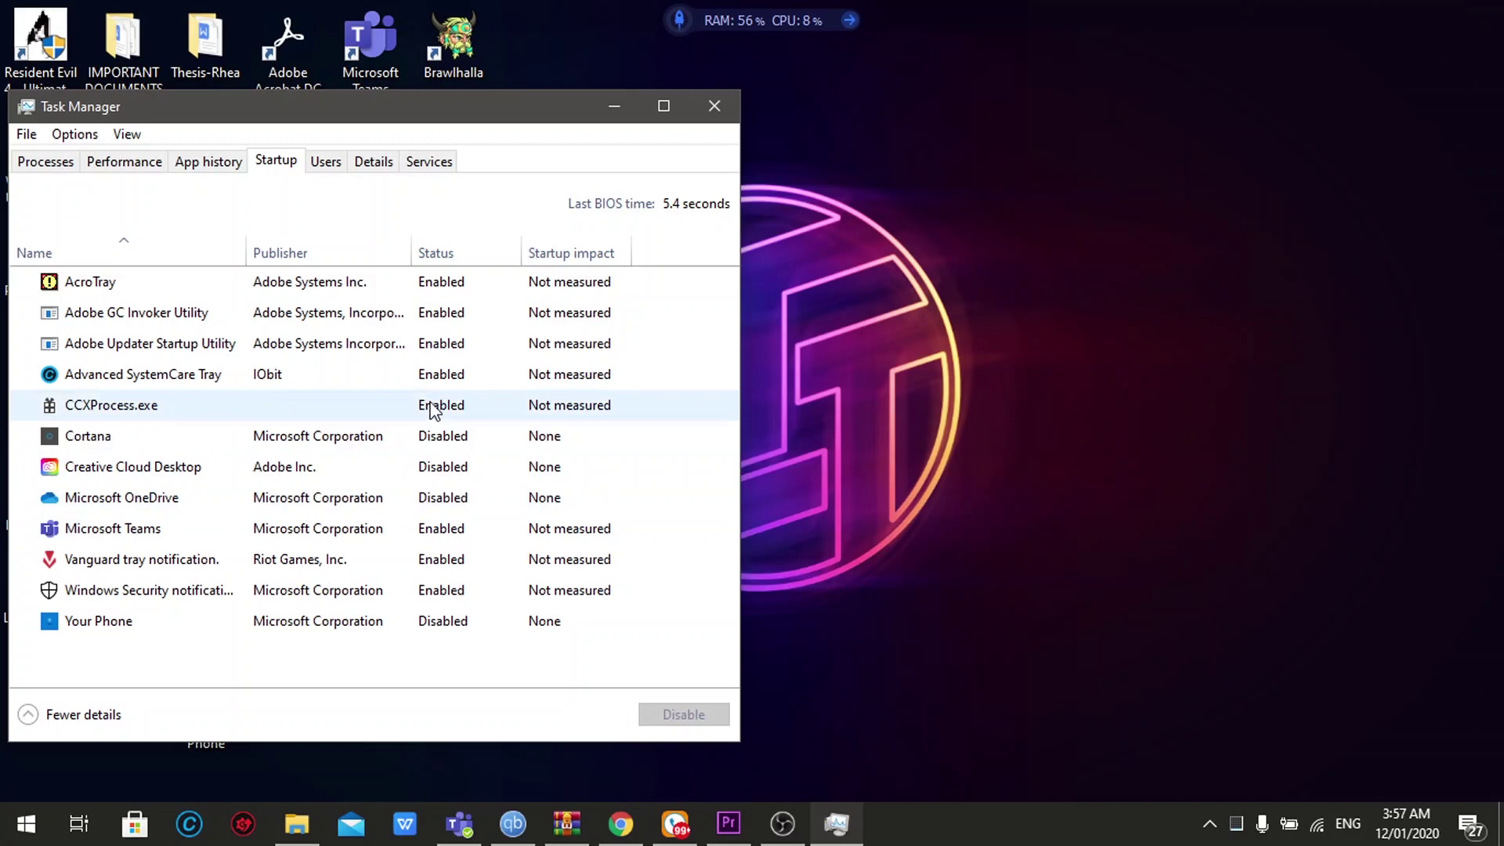
right_click(450, 289)
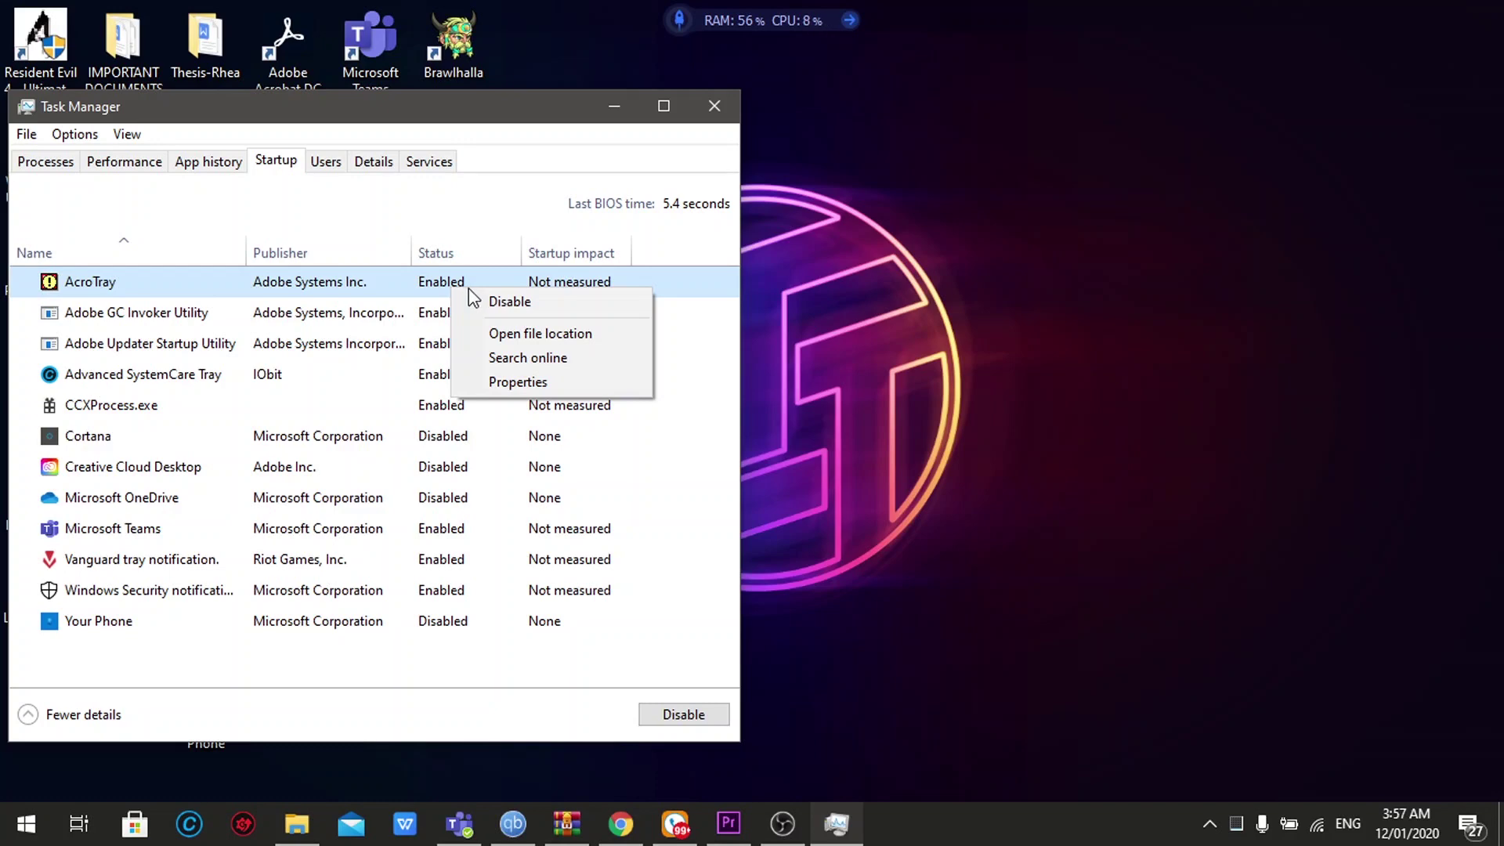
click(416, 392)
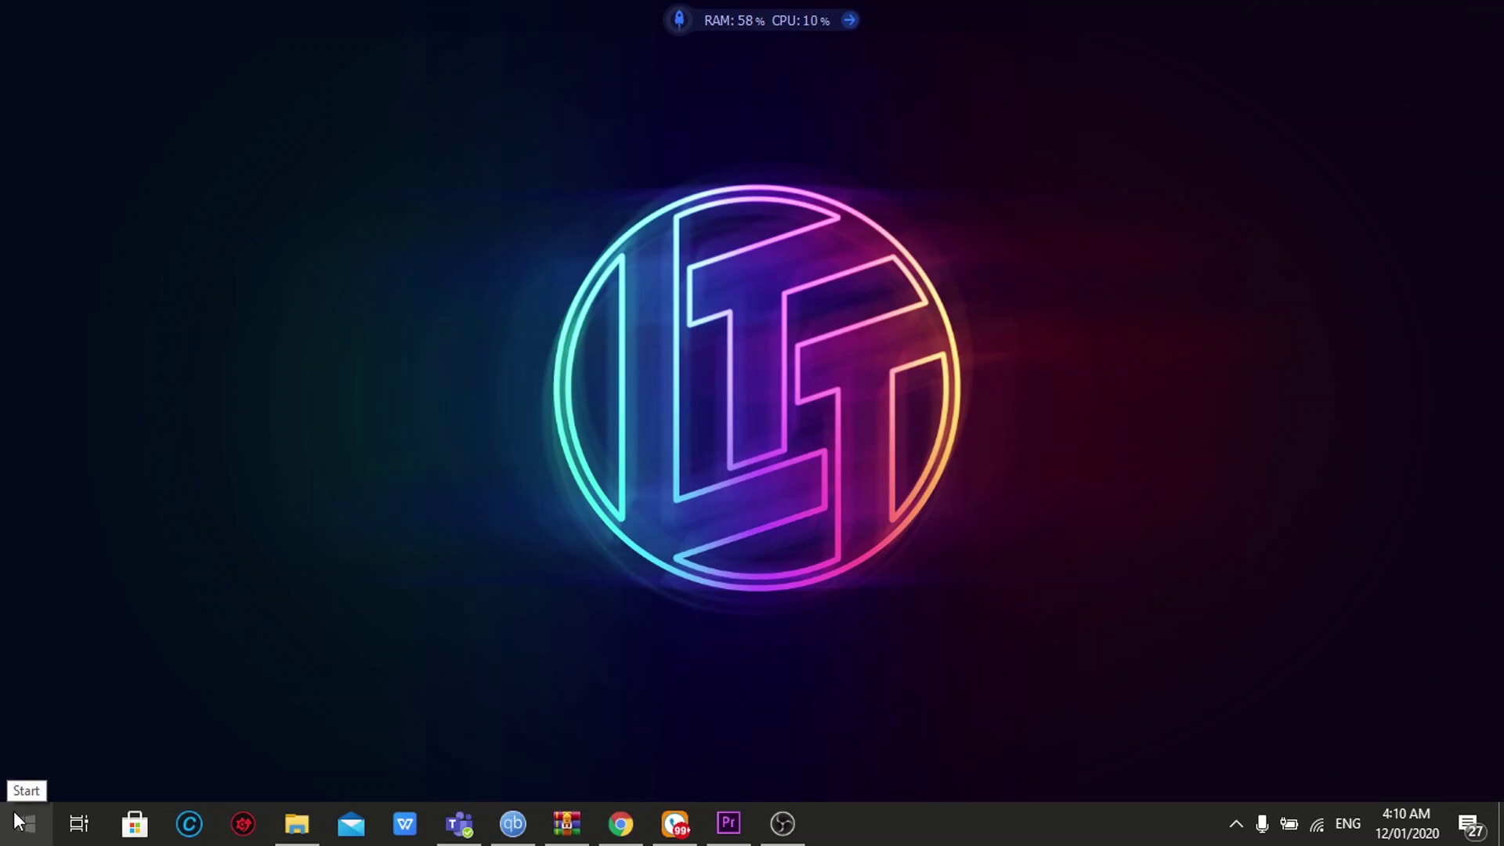
Search Start for 'performance' and open 'Adjust the appearance and performance of Windows'.
click(16, 820)
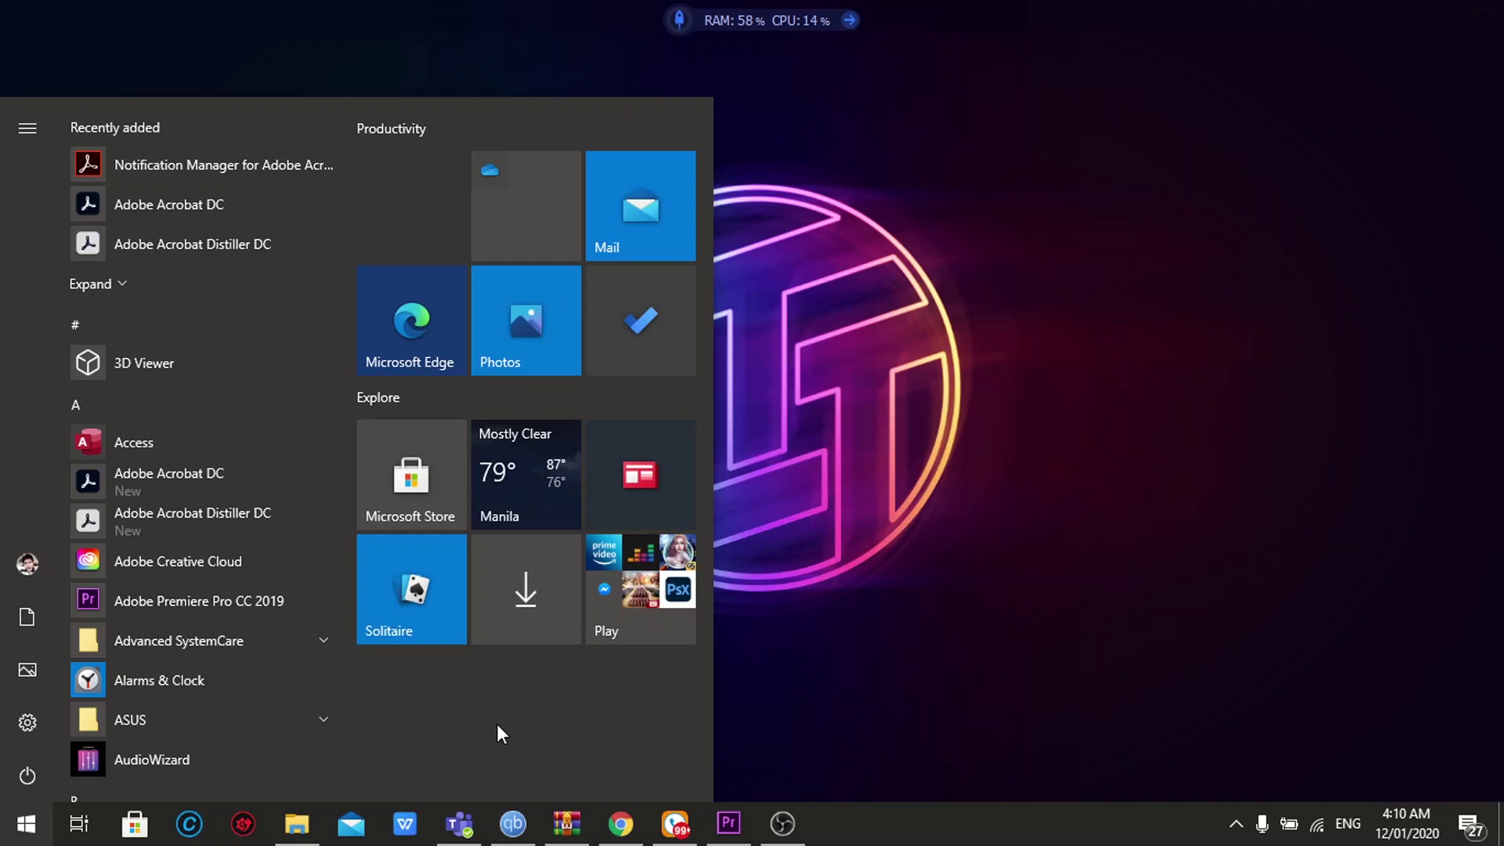
text(per)
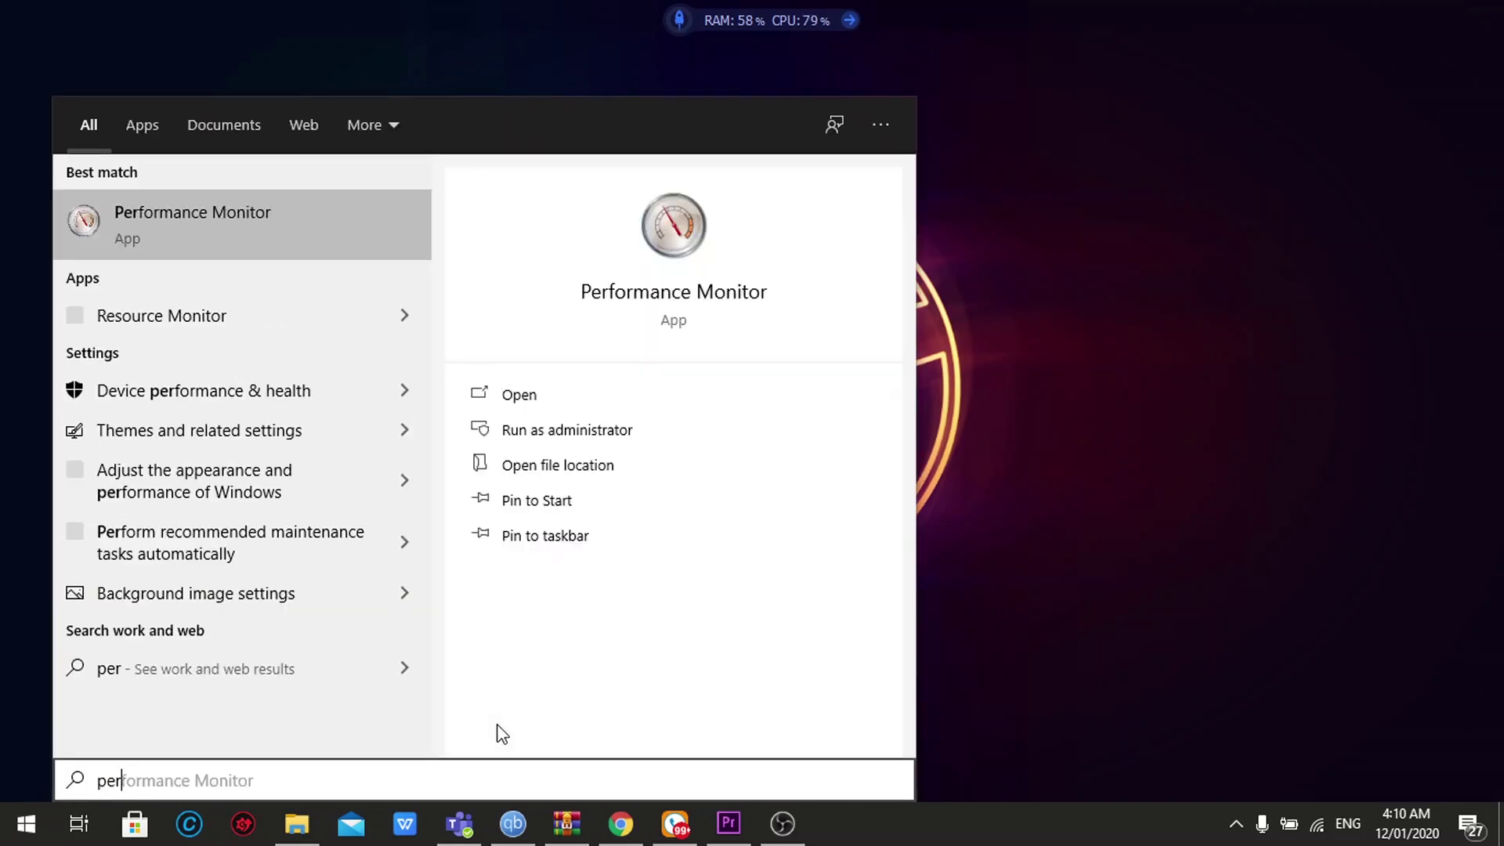
text(formance)
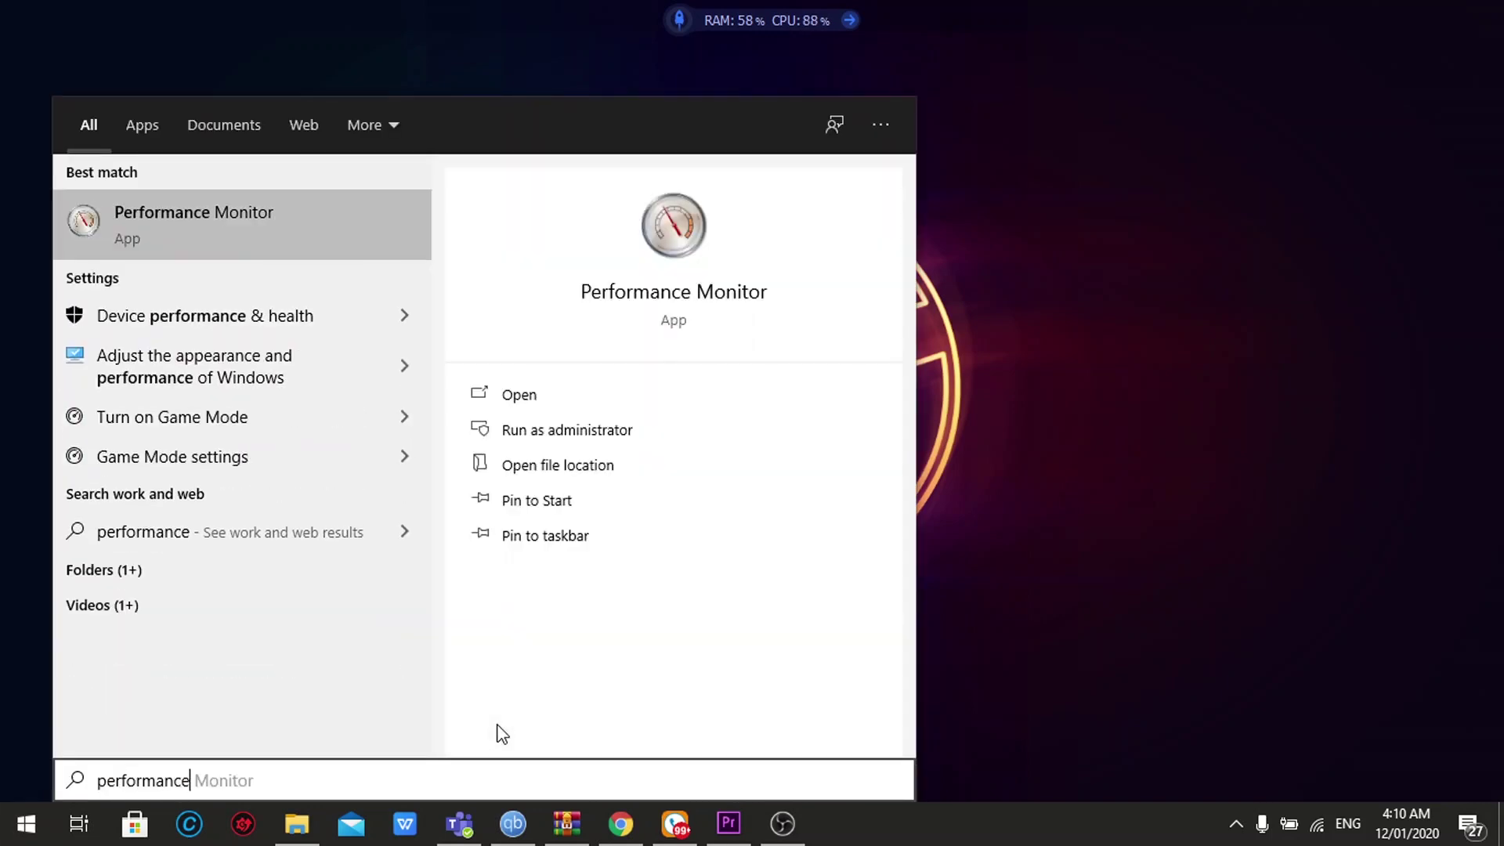
click(246, 374)
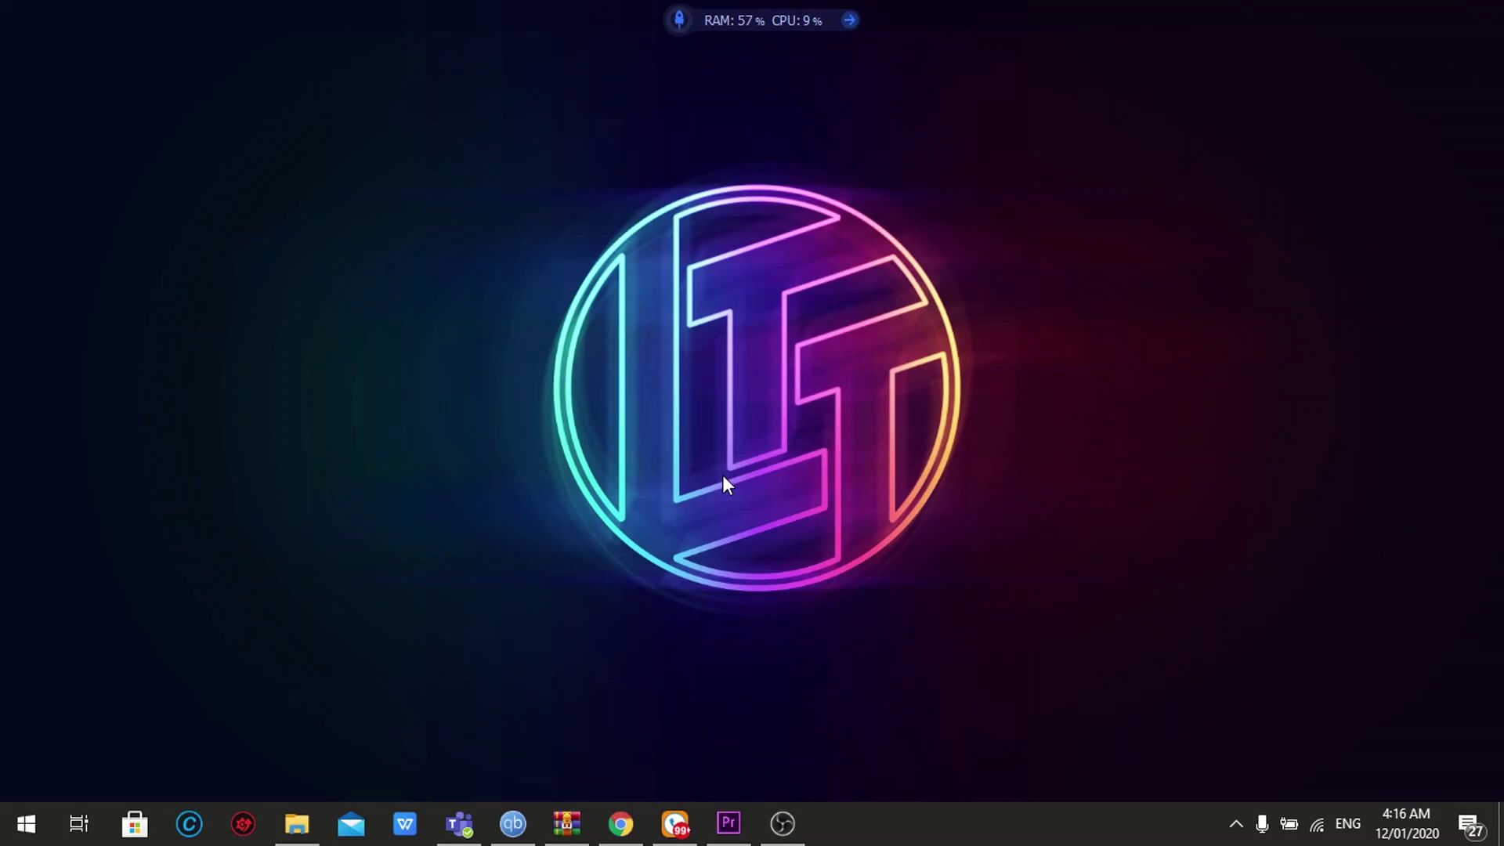
Open the Apps tile in Windows Settings to list the 84 installed apps.
click(30, 824)
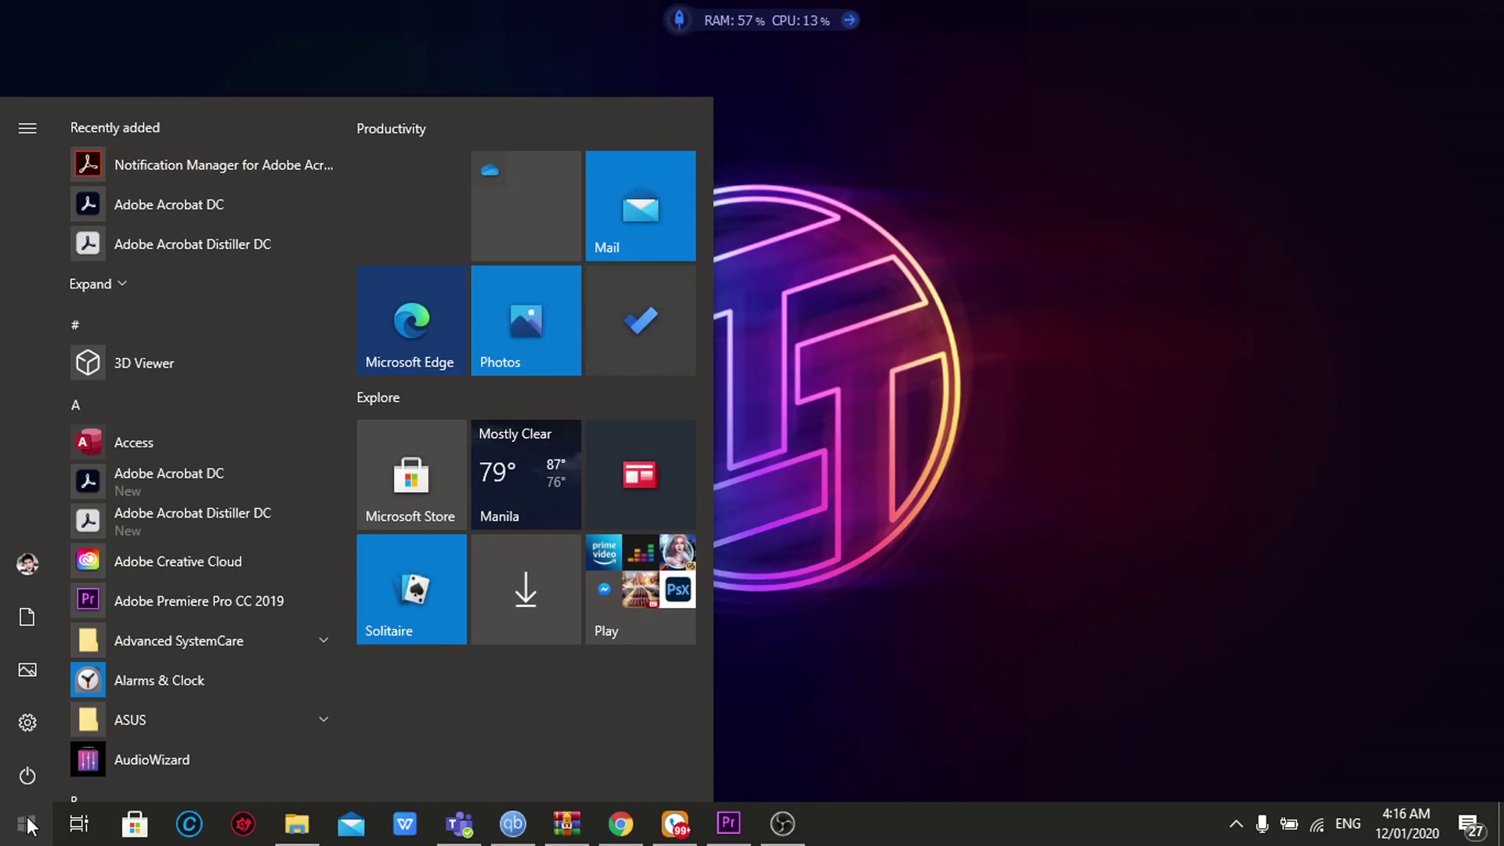
click(35, 726)
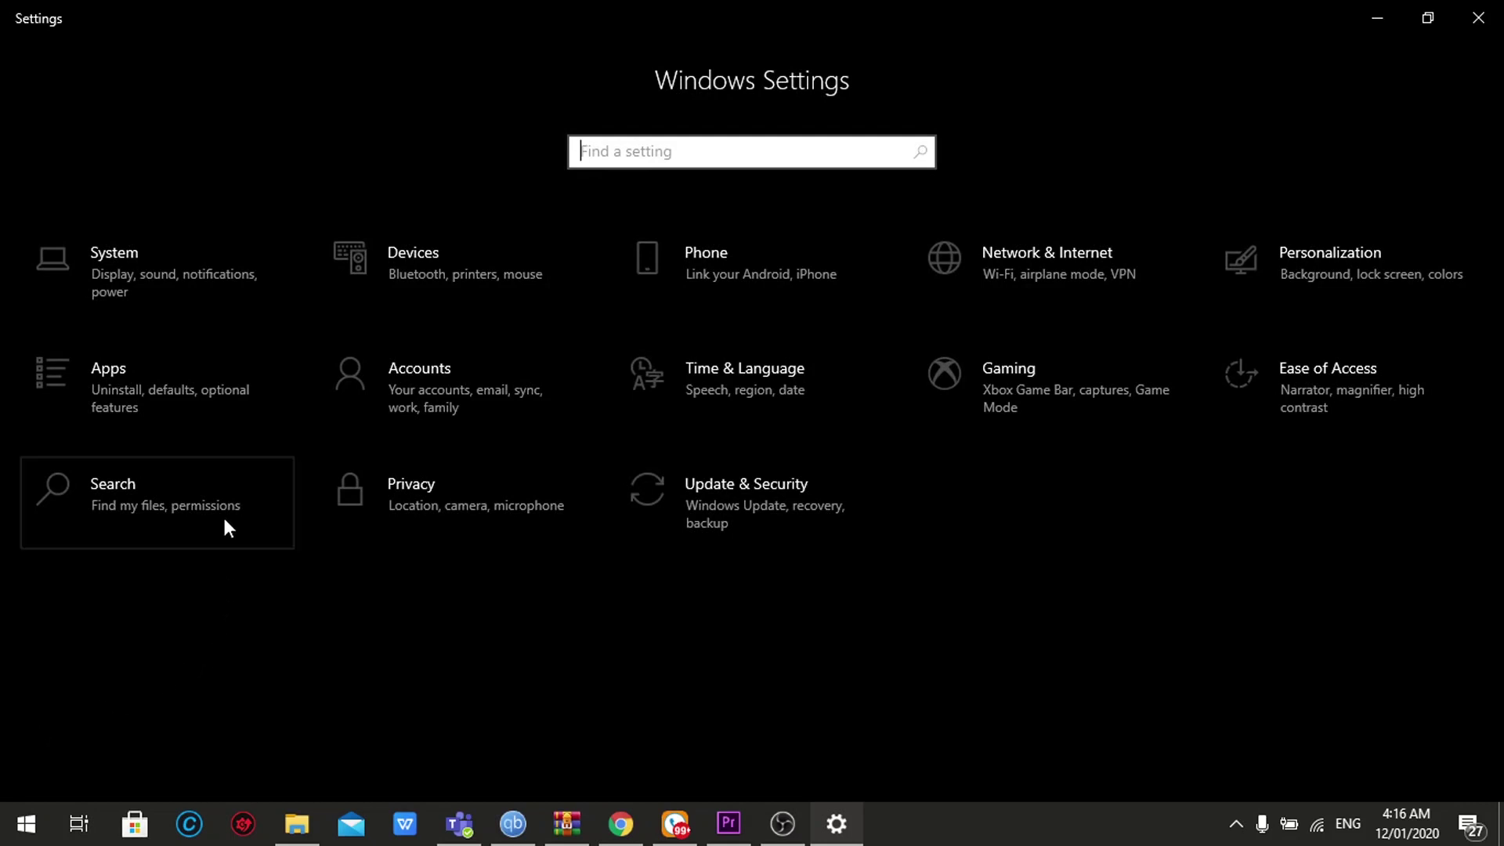
click(129, 371)
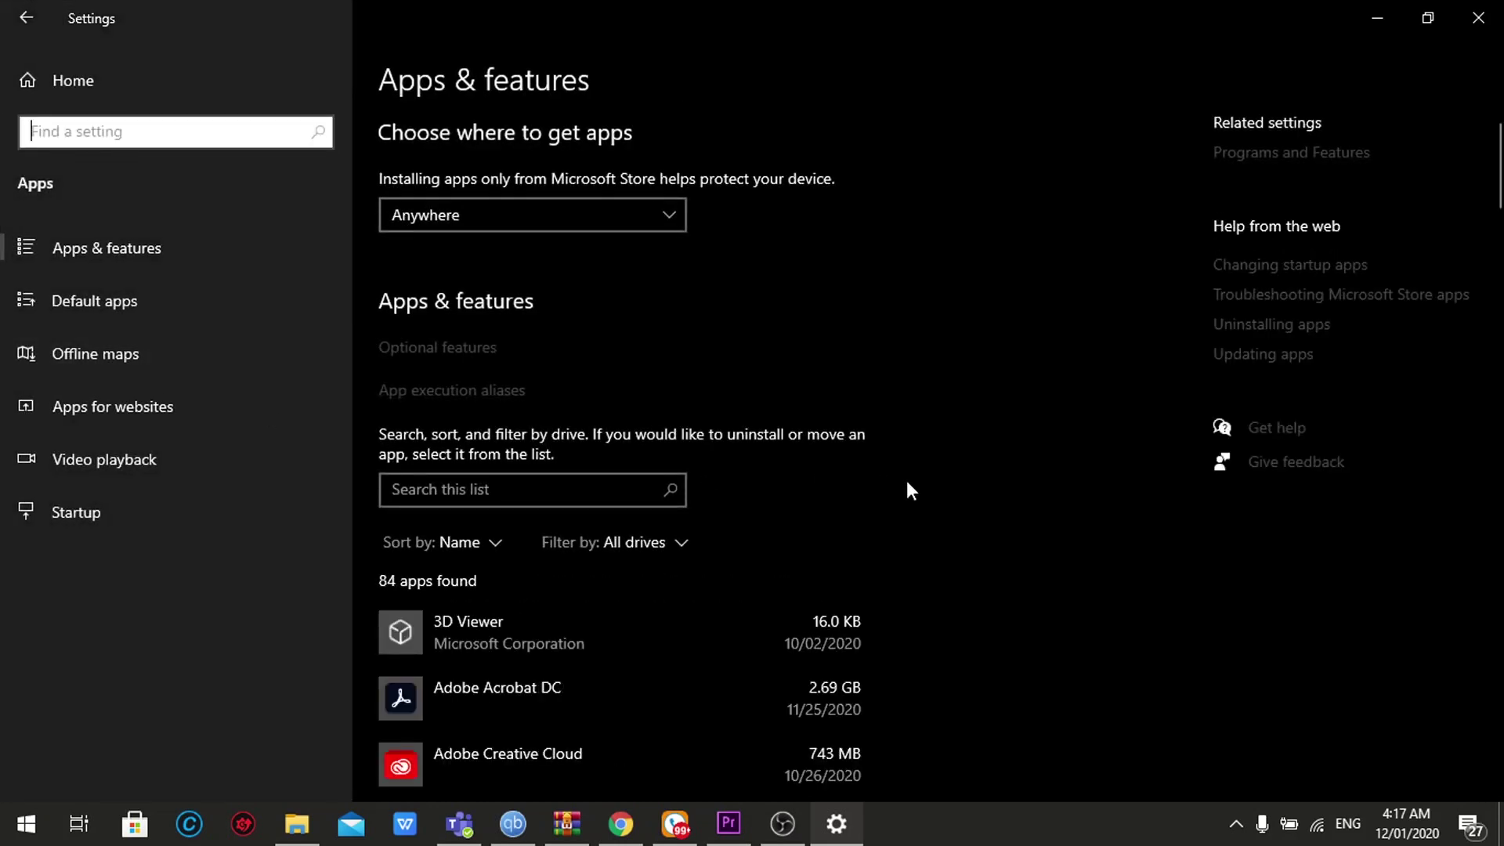
scroll(931, 486, down, 8)
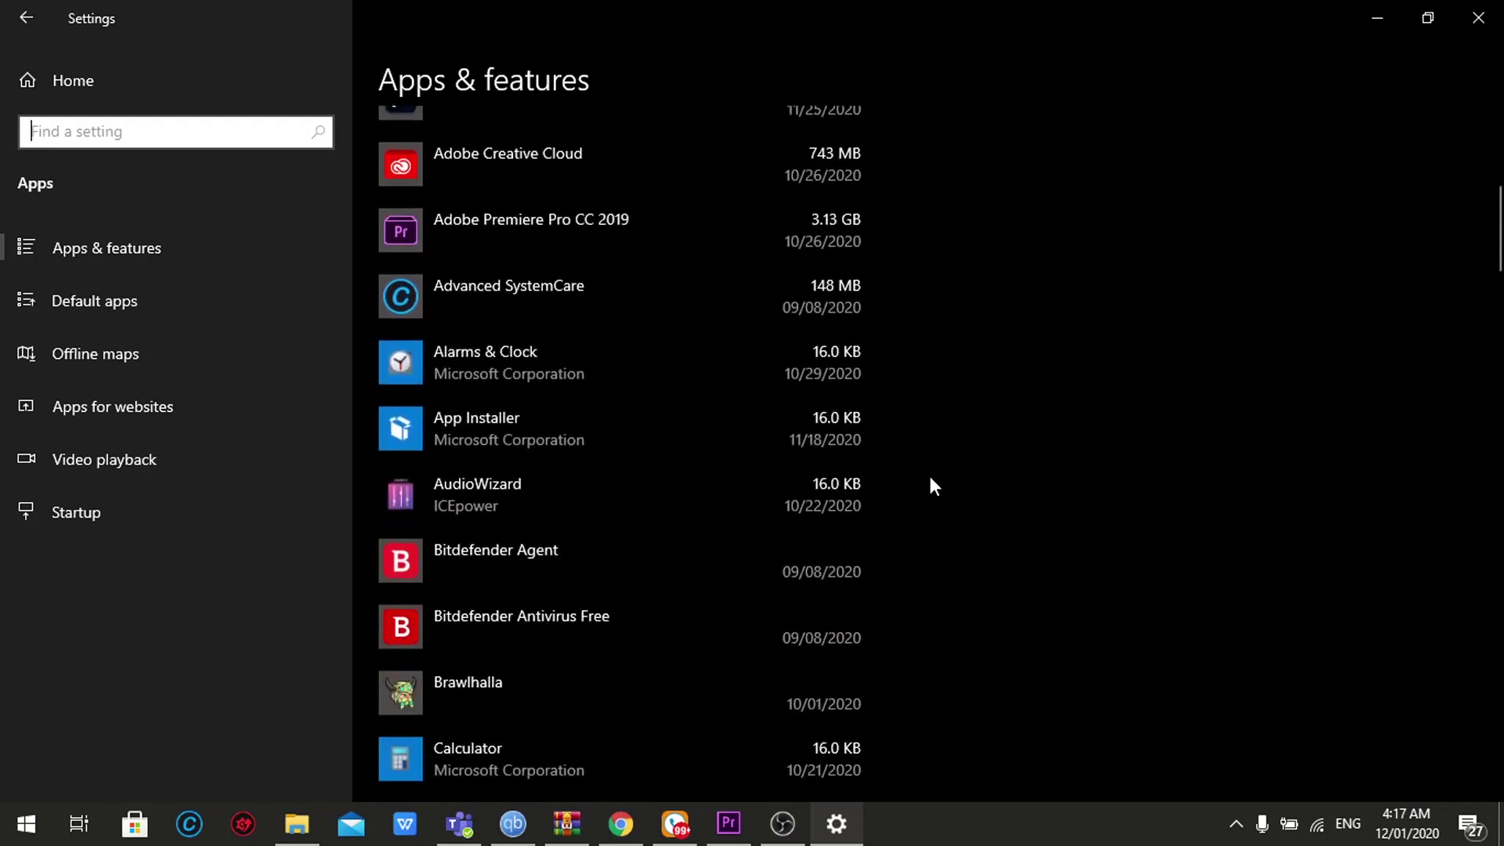
scroll(930, 480, down, 8)
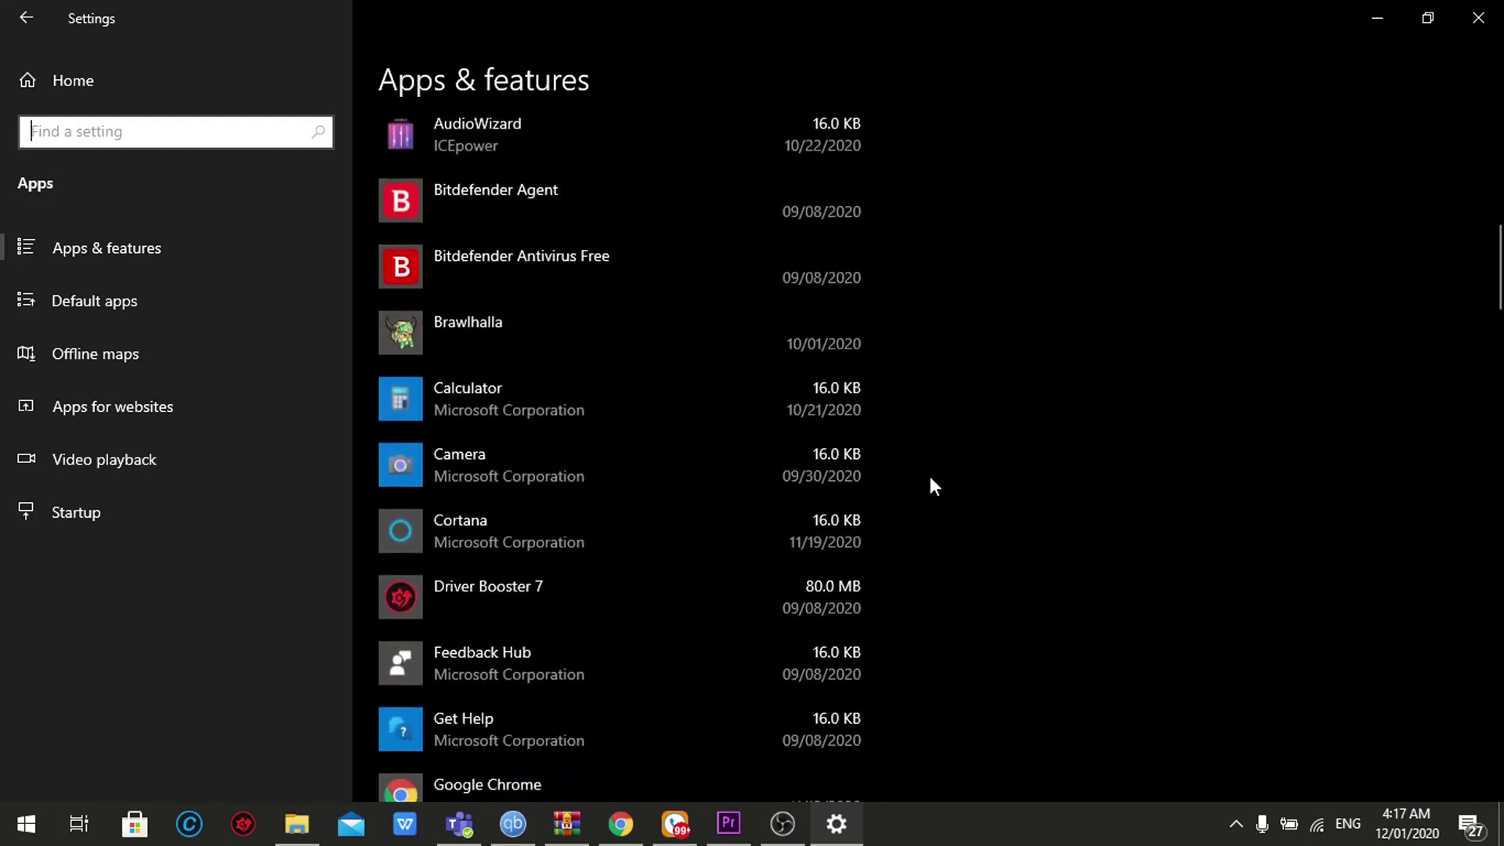
scroll(931, 480, down, 8)
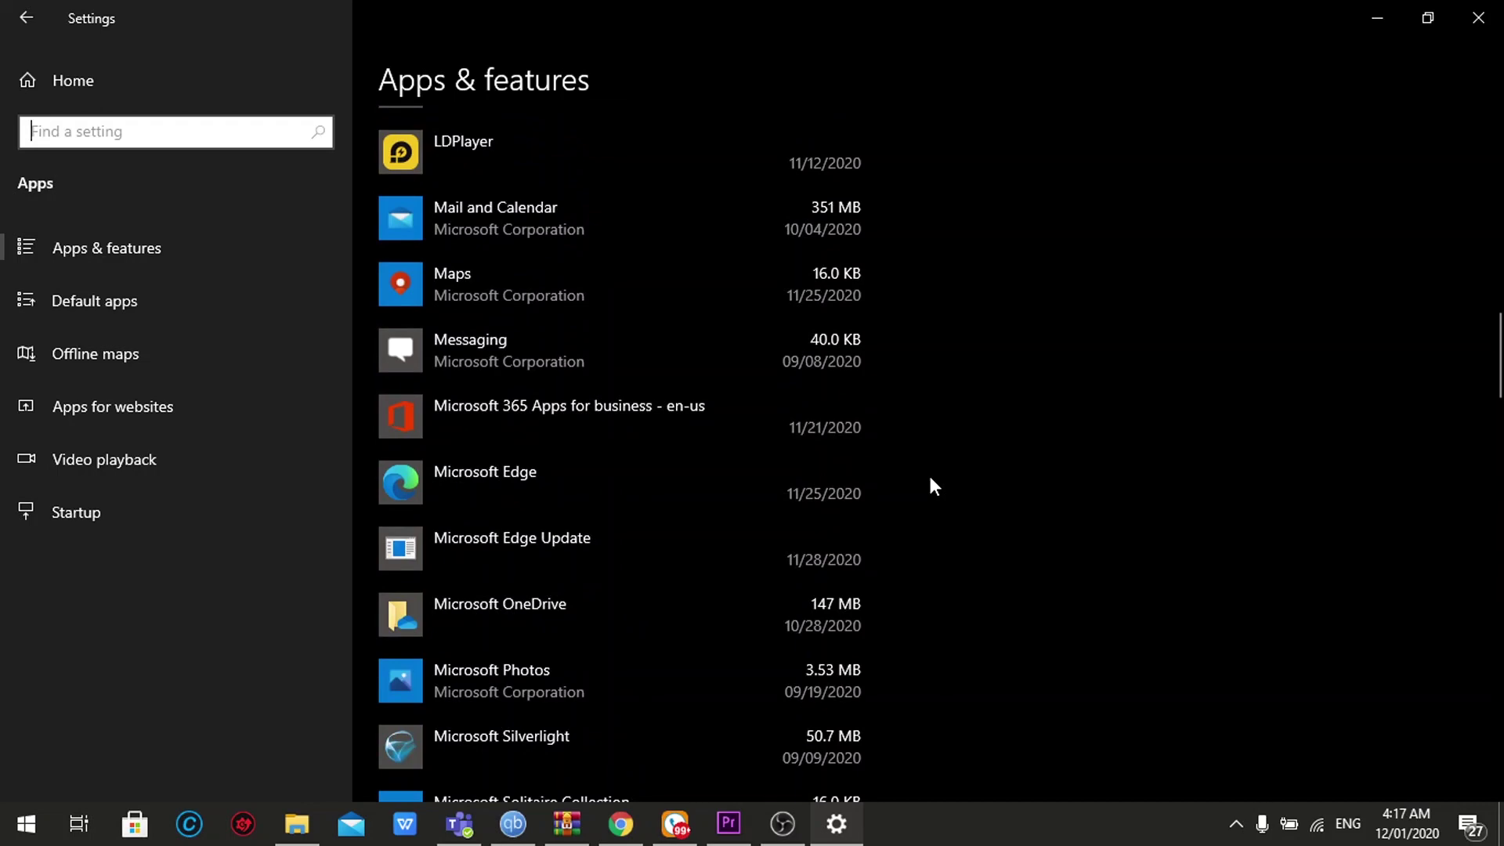
scroll(930, 480, down, 5)
scroll(932, 484, down, 3)
scroll(931, 483, down, 2)
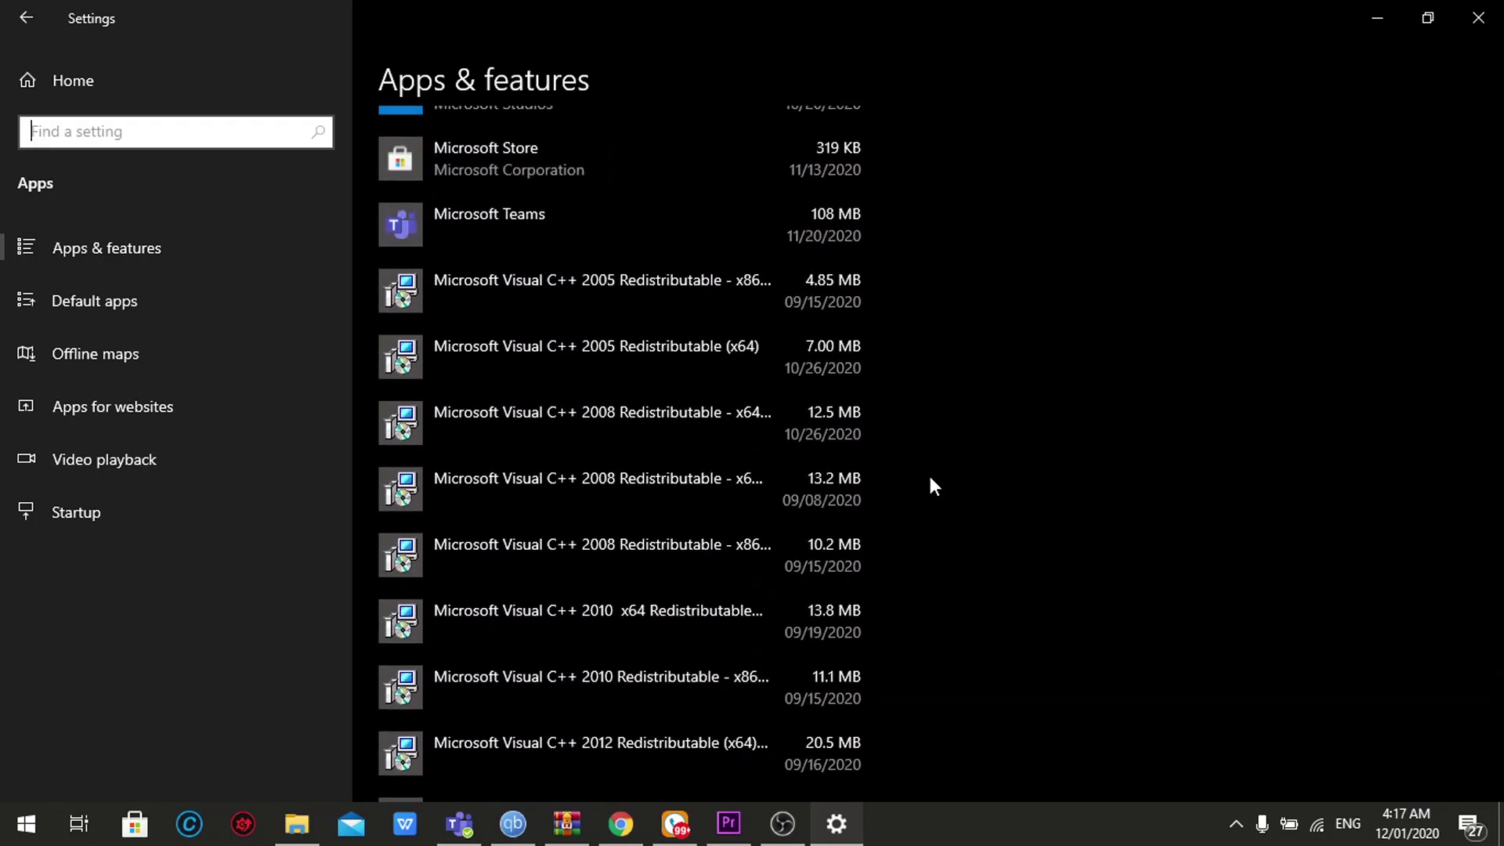
scroll(931, 484, down, 10)
scroll(930, 479, down, 10)
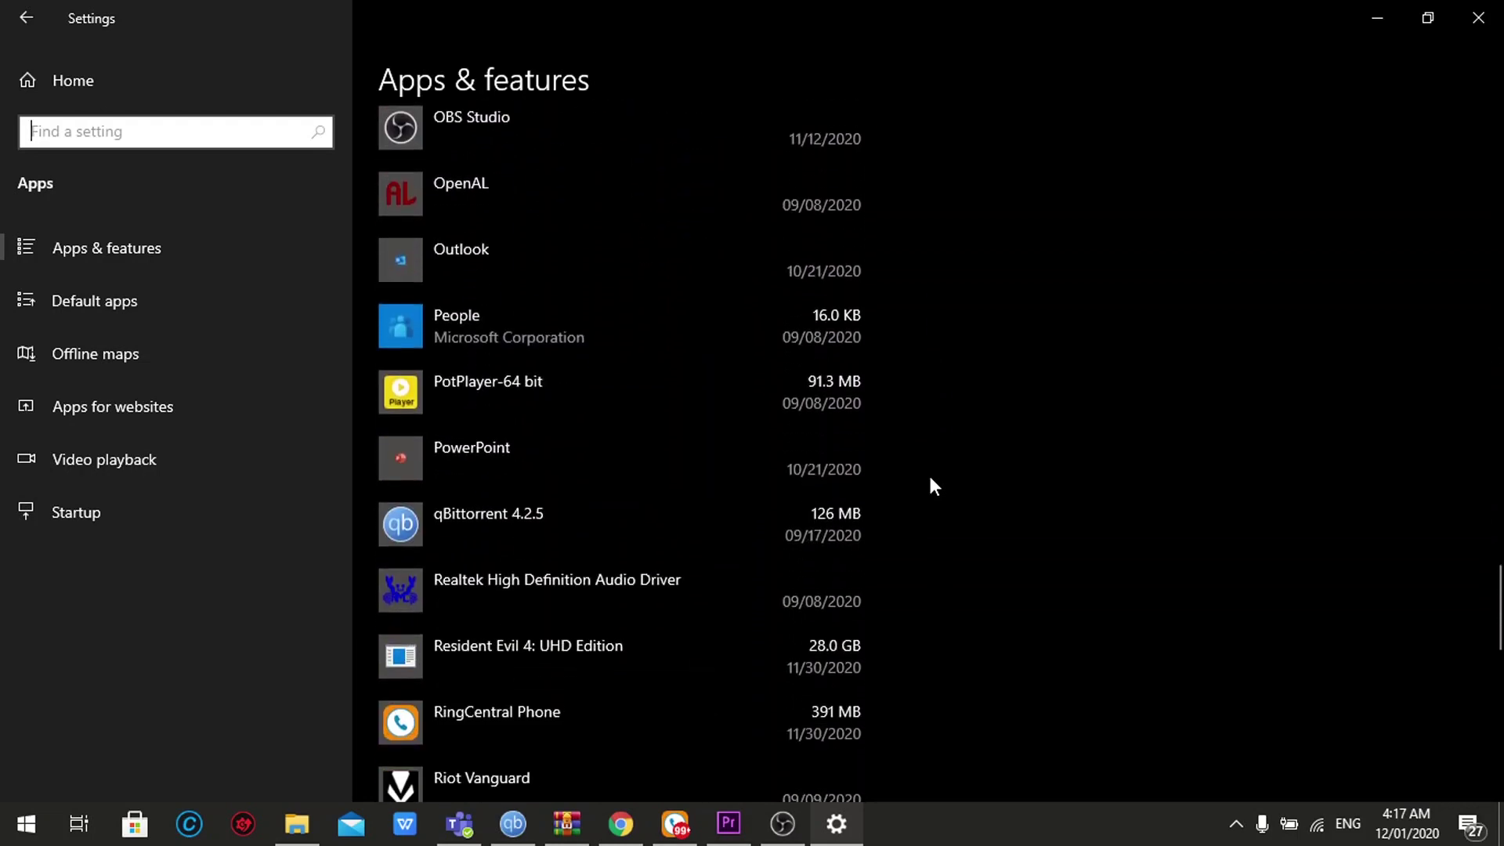
scroll(931, 480, down, 10)
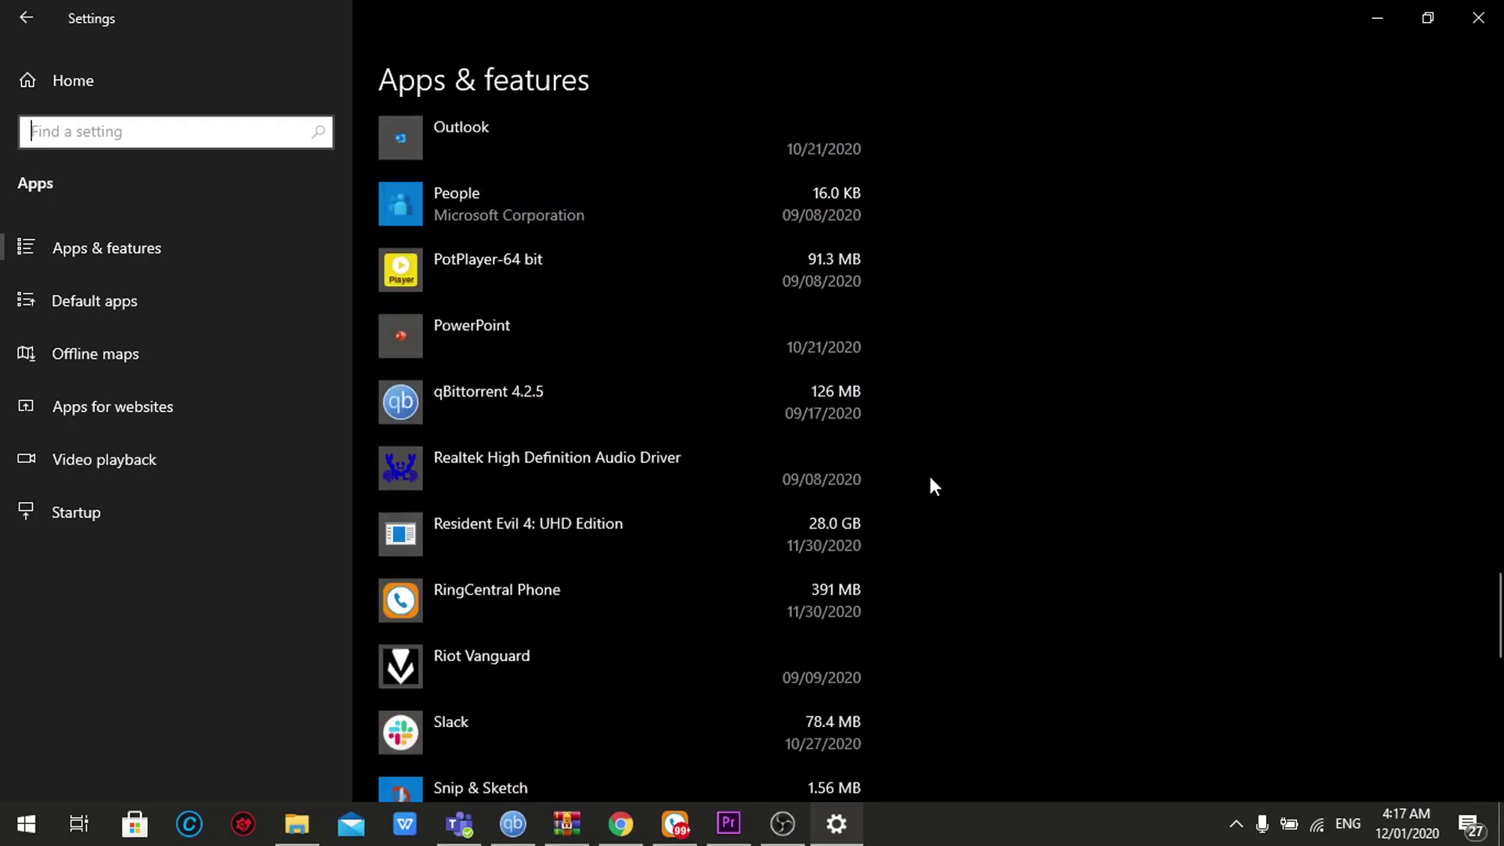
scroll(931, 484, down, 6)
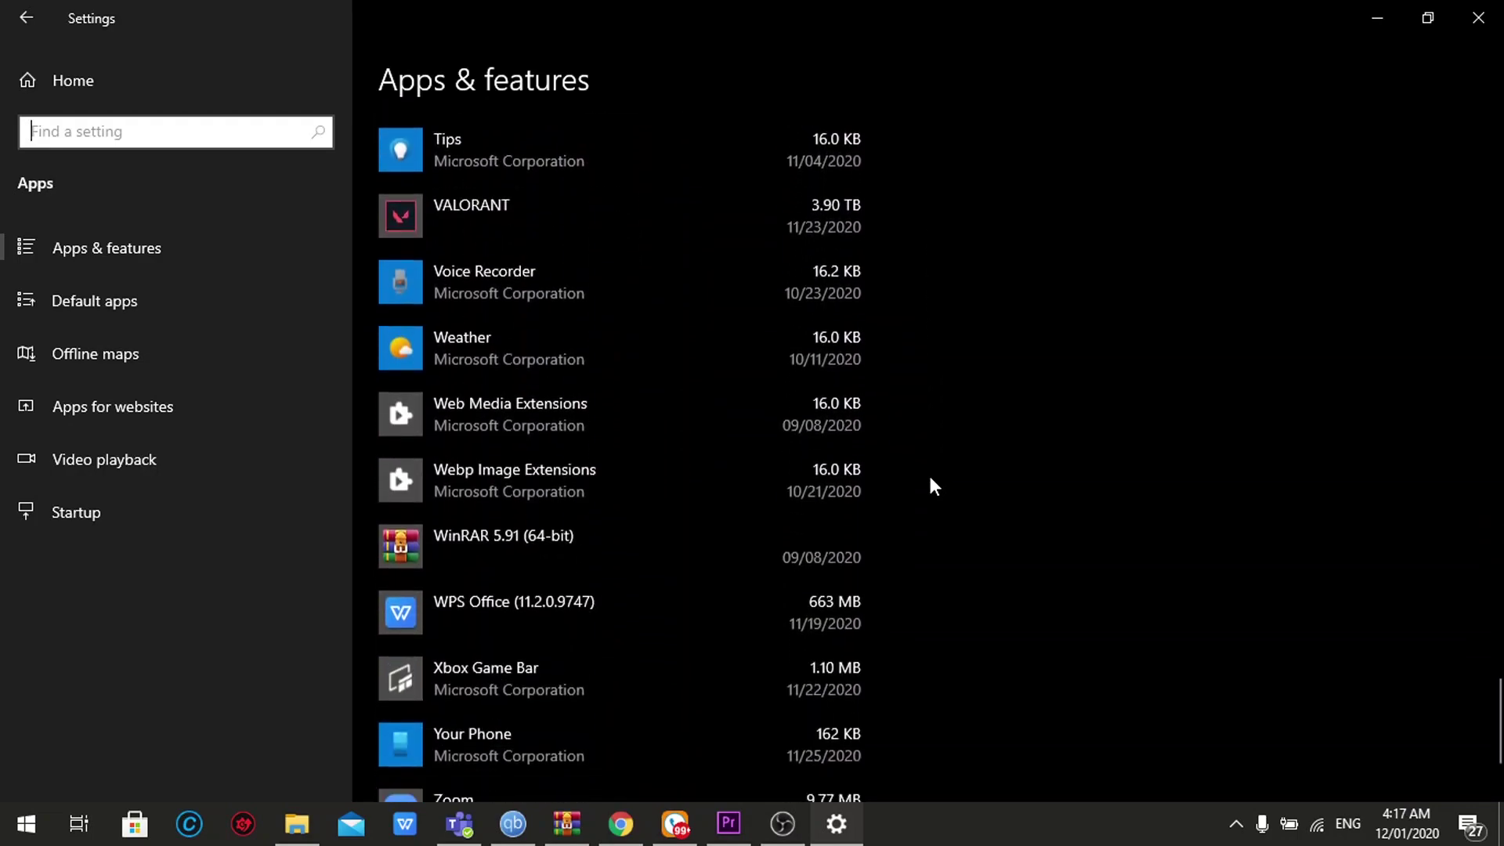
scroll(931, 484, up, 9)
scroll(932, 485, up, 15)
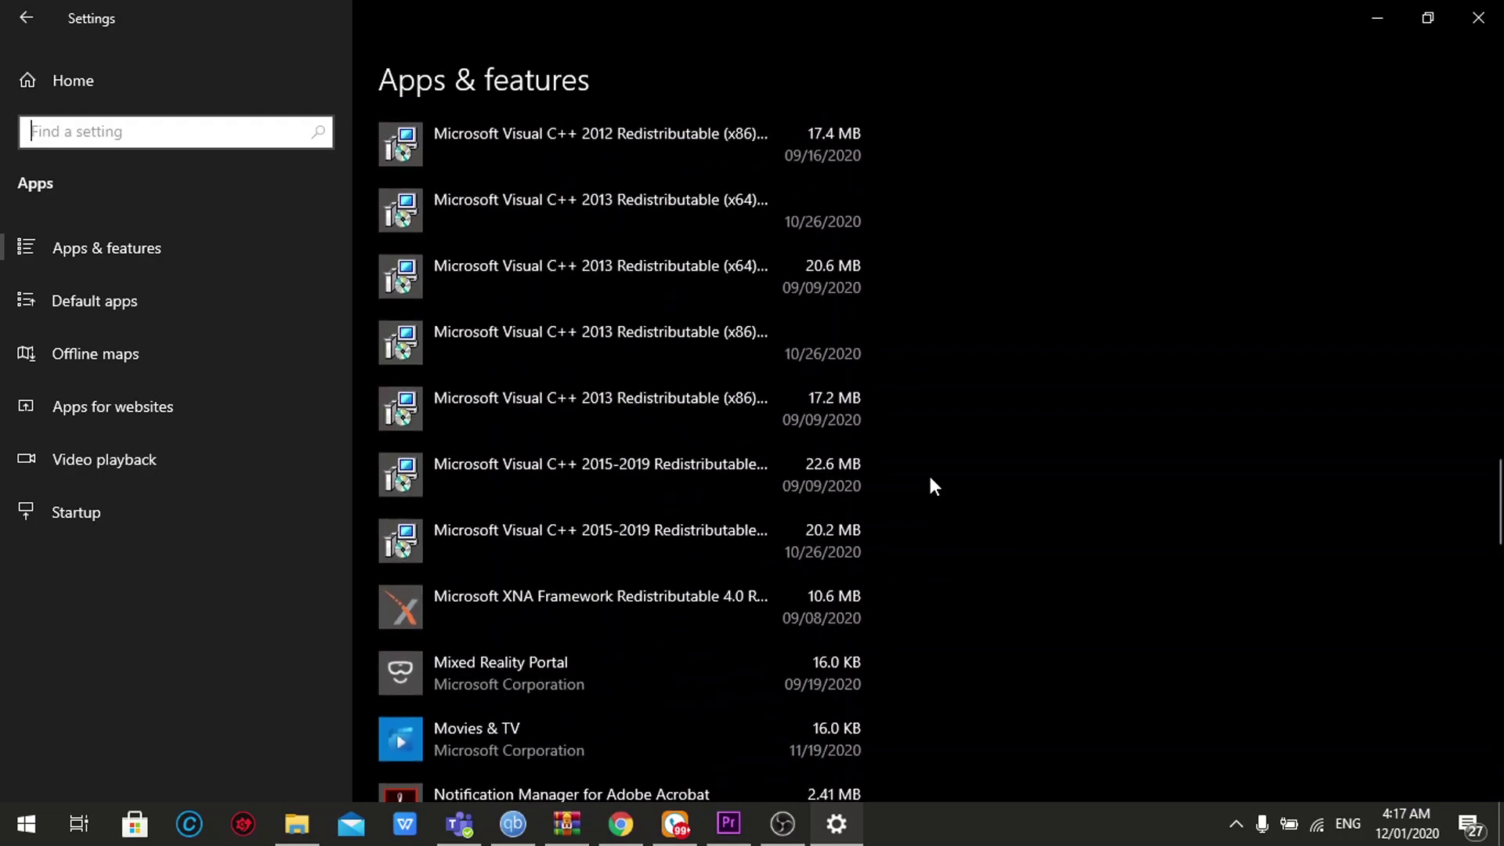
scroll(932, 486, up, 15)
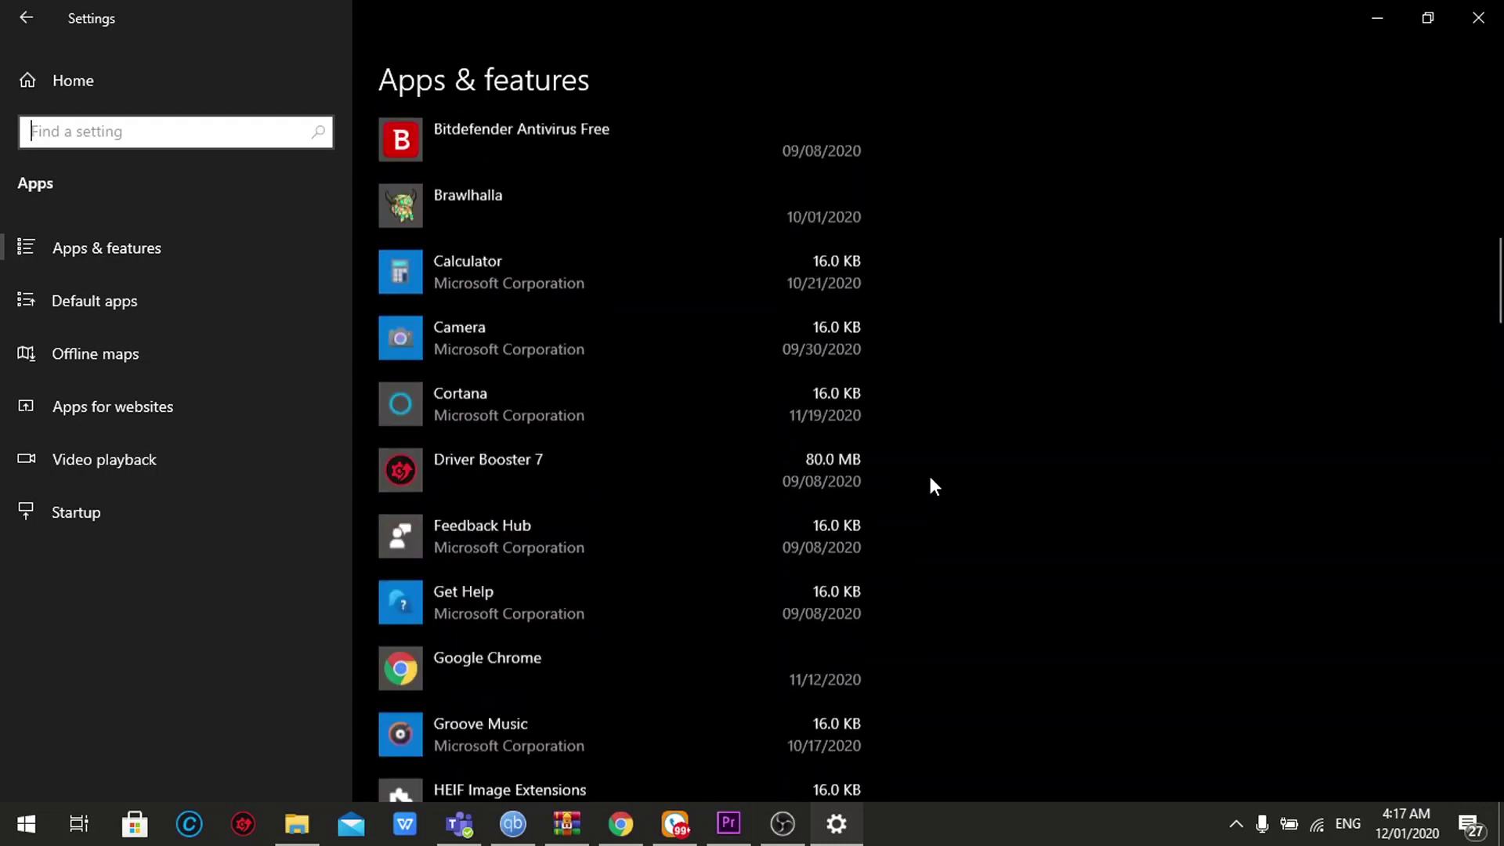
scroll(932, 485, up, 3)
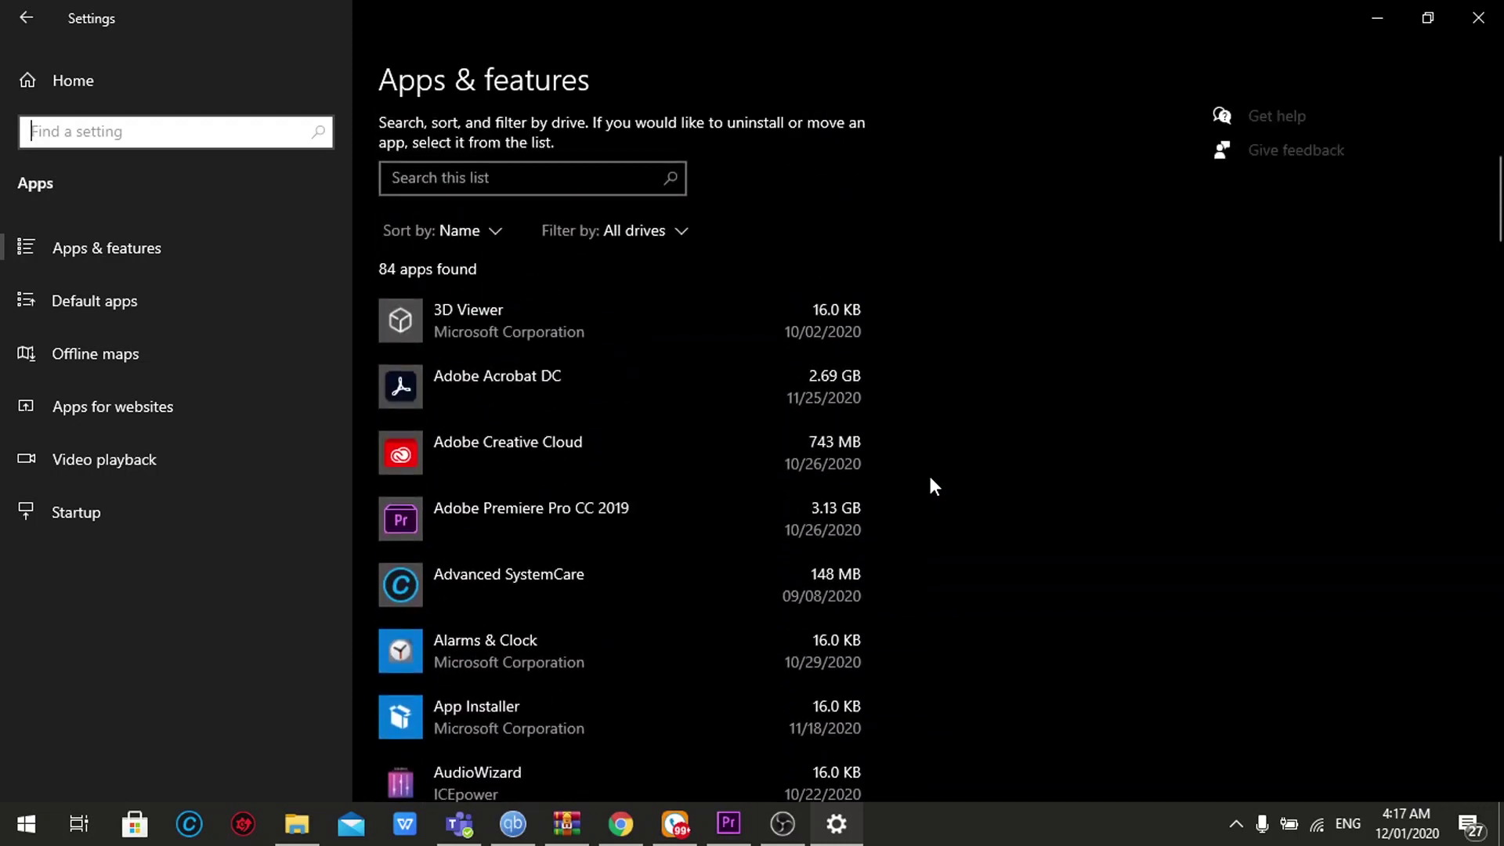